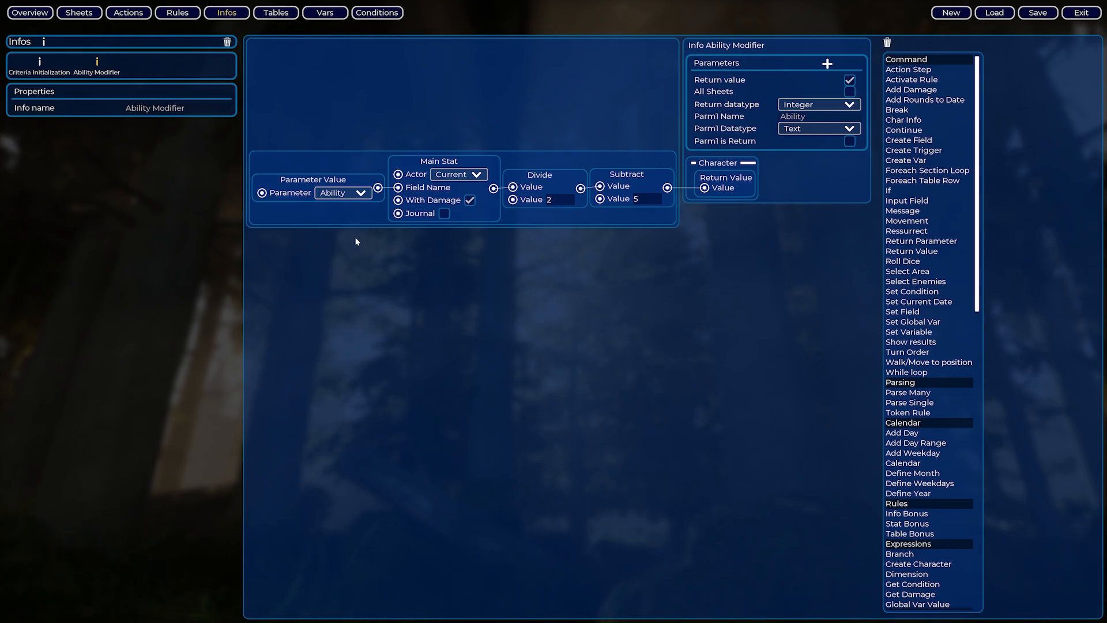
Step: Create a new table in the rules' tables section and name it Ability
{"action": "left_click", "coordinate": [276, 12]}
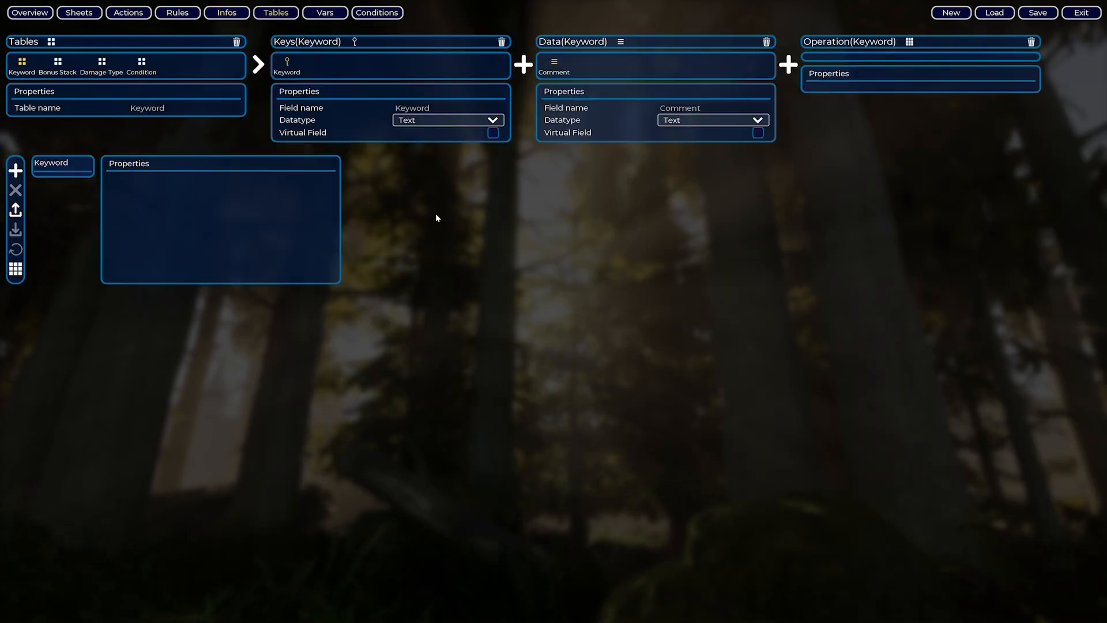
{"action": "left_click", "coordinate": [51, 41]}
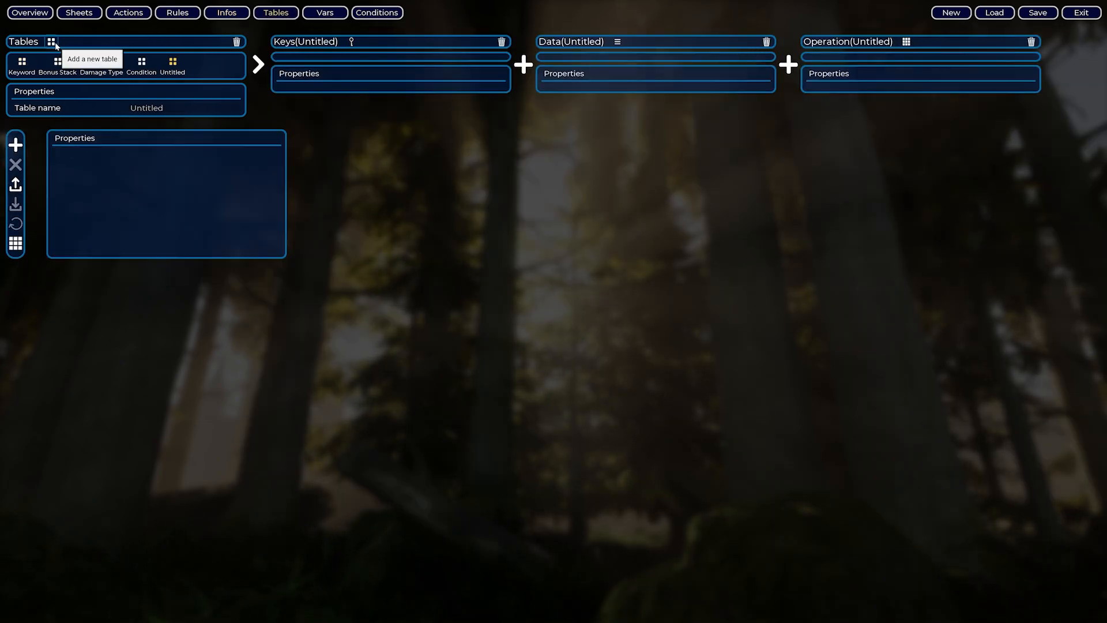
{"action": "double_click", "coordinate": [173, 72]}
{"action": "type", "text": "Ability"}
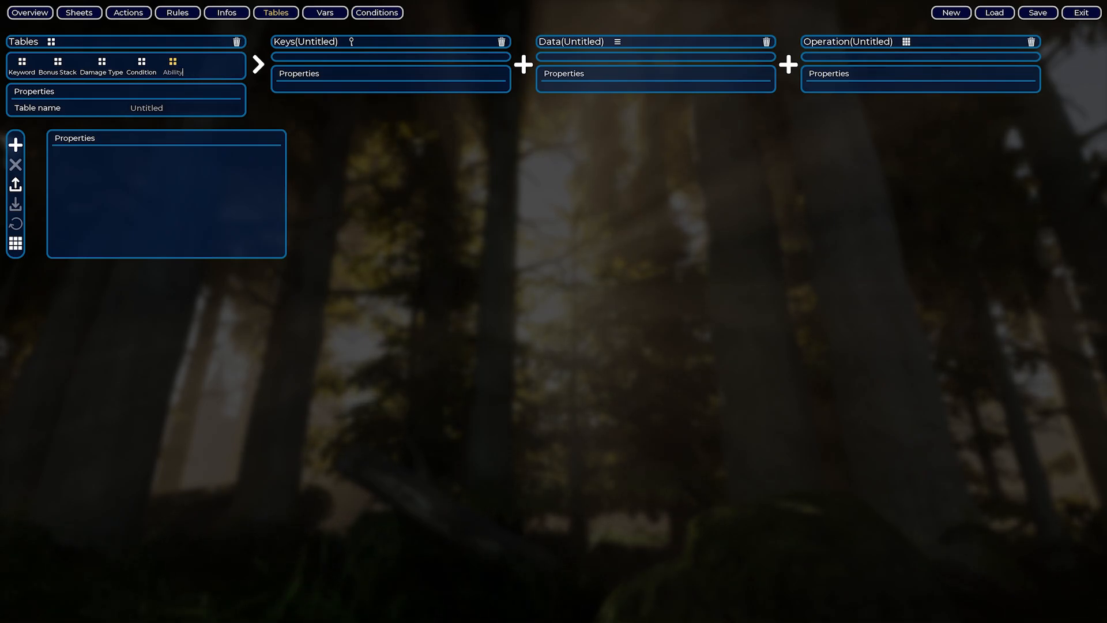
{"action": "key", "text": "Return"}
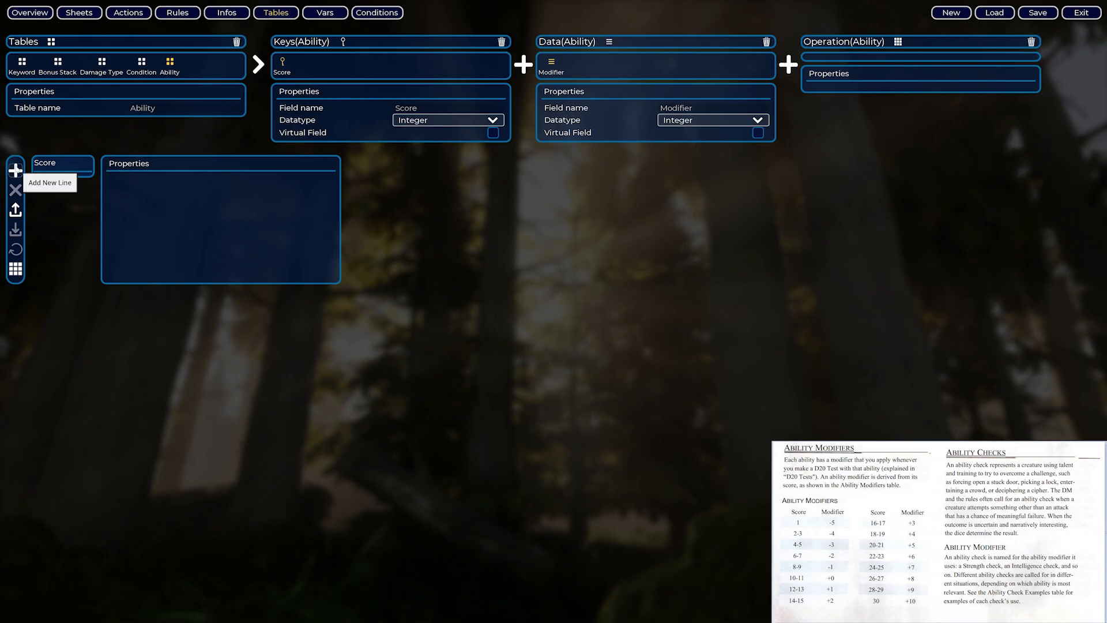
Step: Add a line to the Ability table with Score 1 and Modifier -5
{"action": "left_click", "coordinate": [15, 170]}
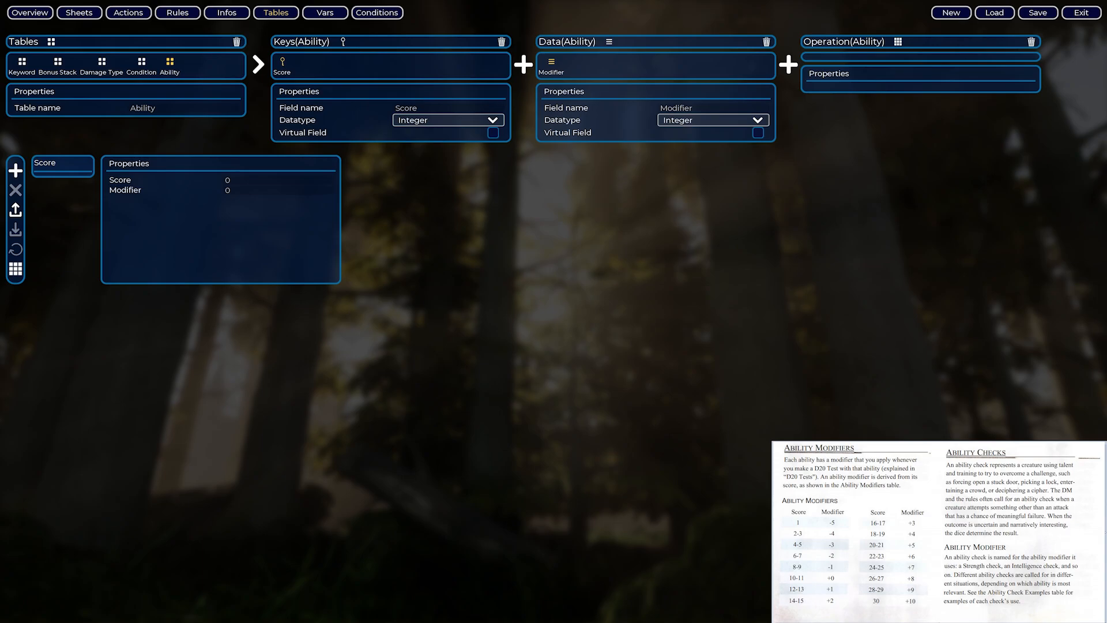
{"action": "key", "text": "alt+Tab"}
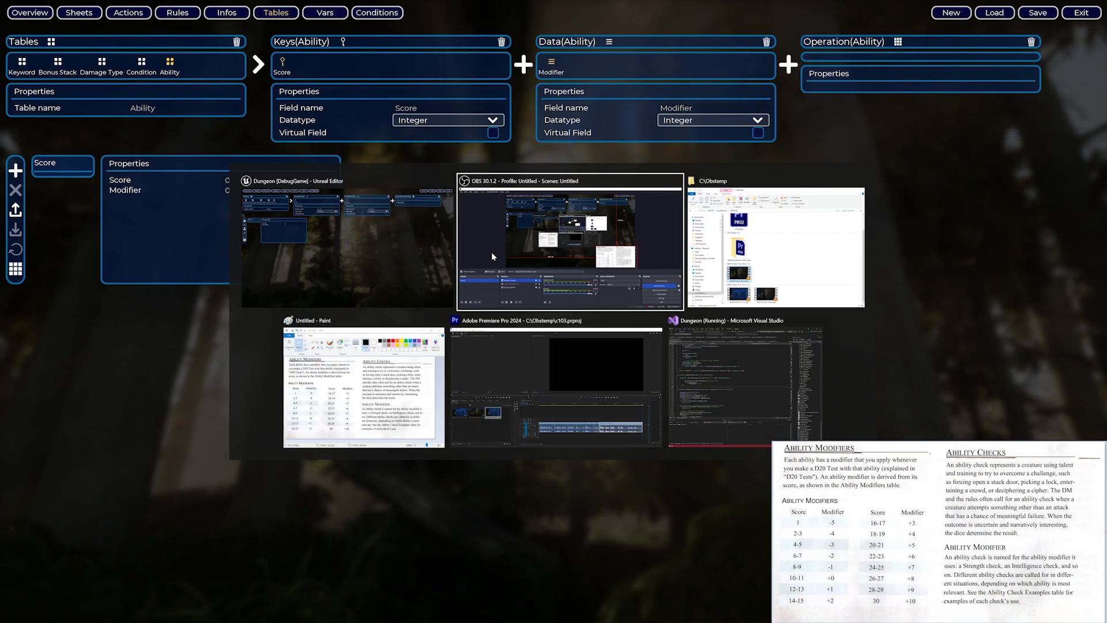
{"action": "left_click", "coordinate": [227, 180]}
{"action": "type", "text": "1"}
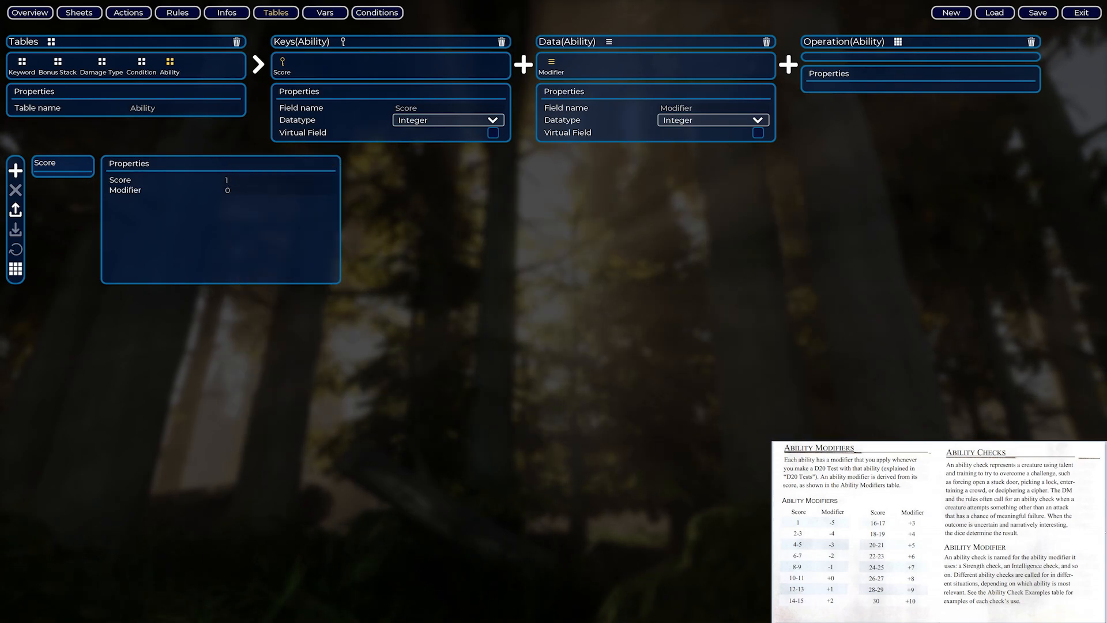
{"action": "key", "text": "Tab"}
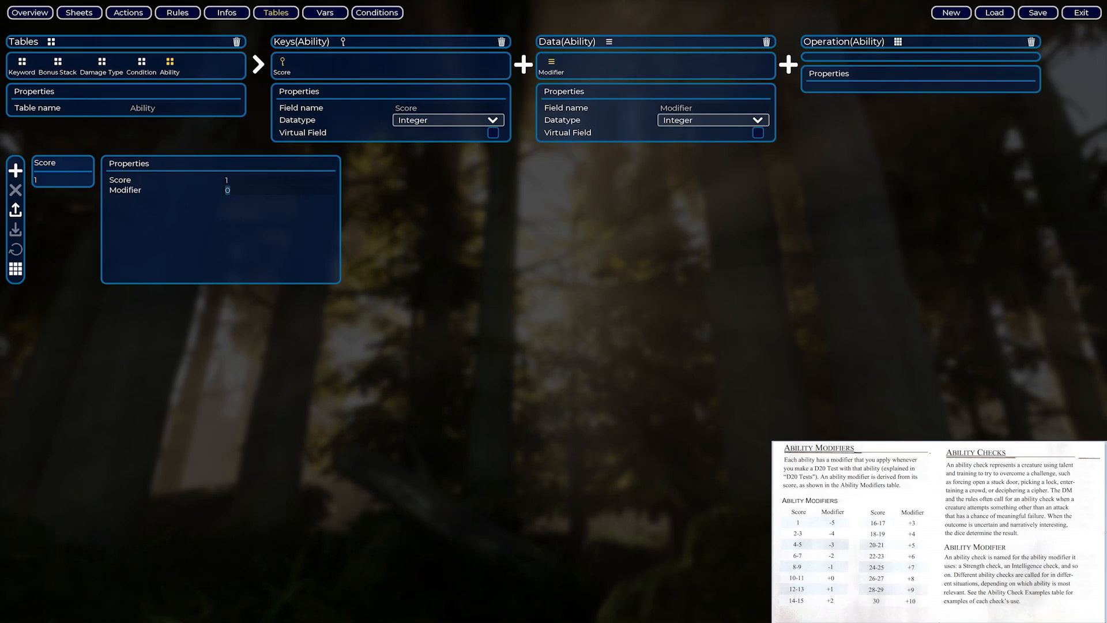
{"action": "type", "text": "-5"}
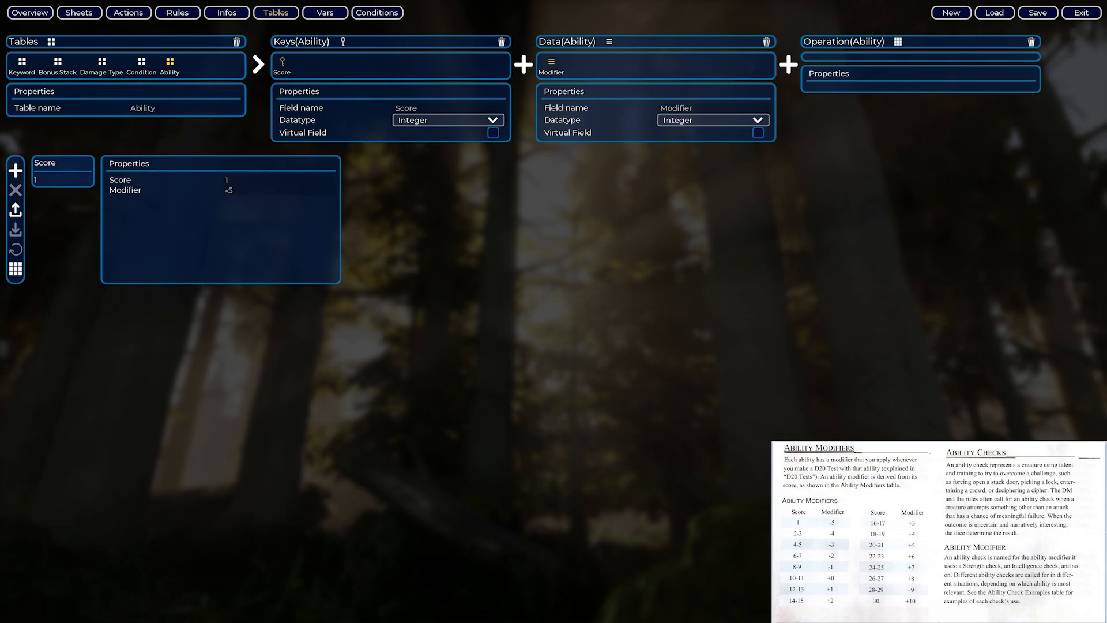
Step: Add a second line to the Ability table with Score 2 and Modifier -4
{"action": "left_click", "coordinate": [53, 181]}
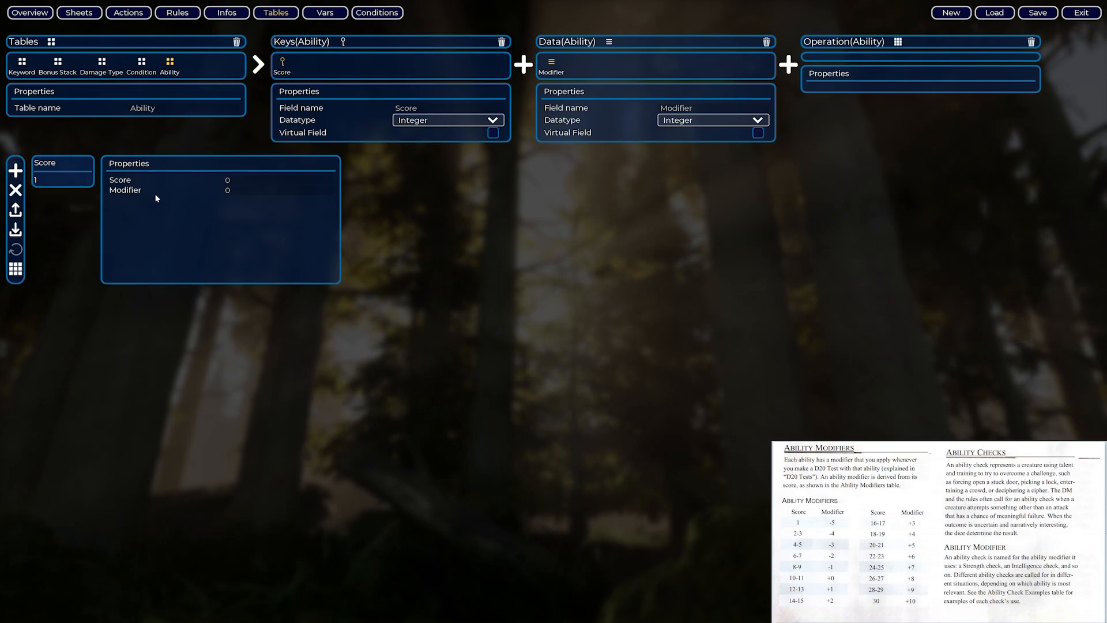
{"action": "left_click", "coordinate": [228, 179]}
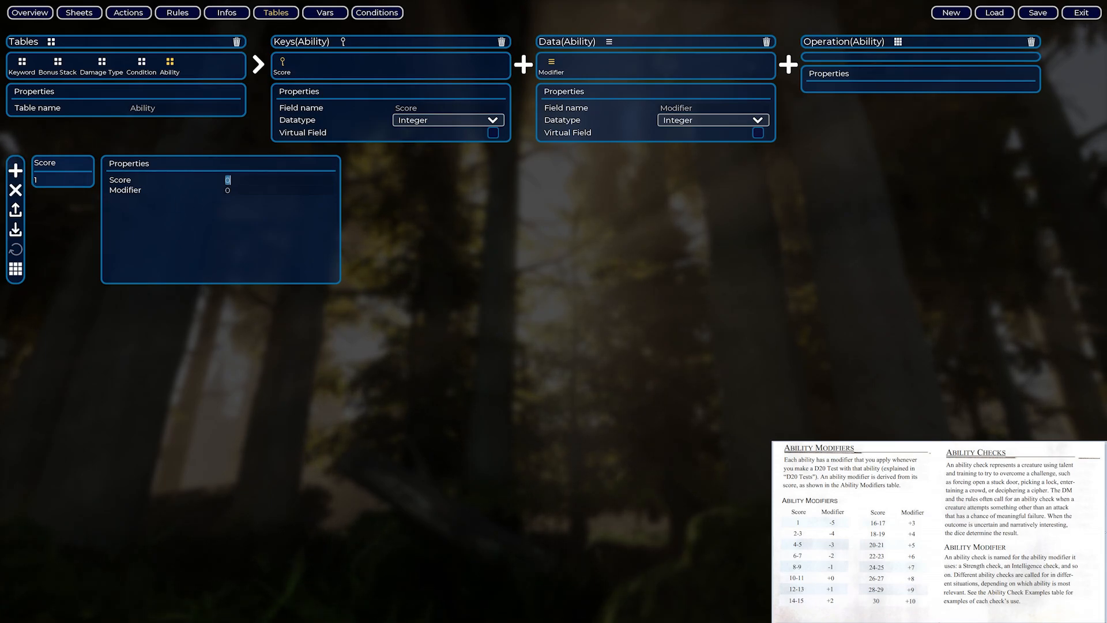
{"action": "type", "text": "2"}
{"action": "key", "text": "Tab"}
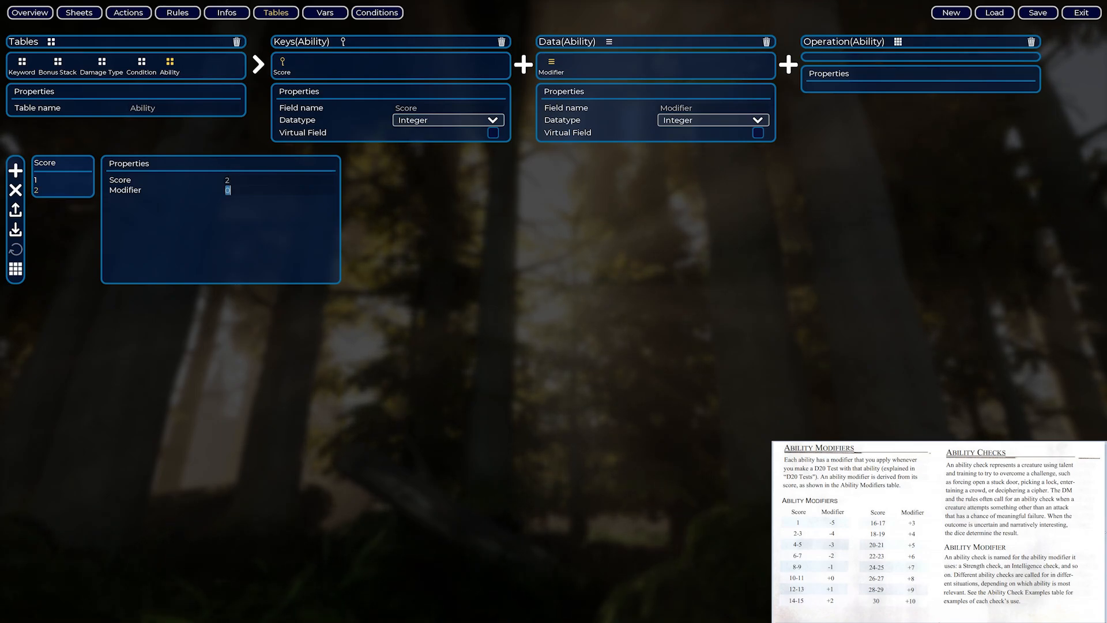
{"action": "type", "text": "-4"}
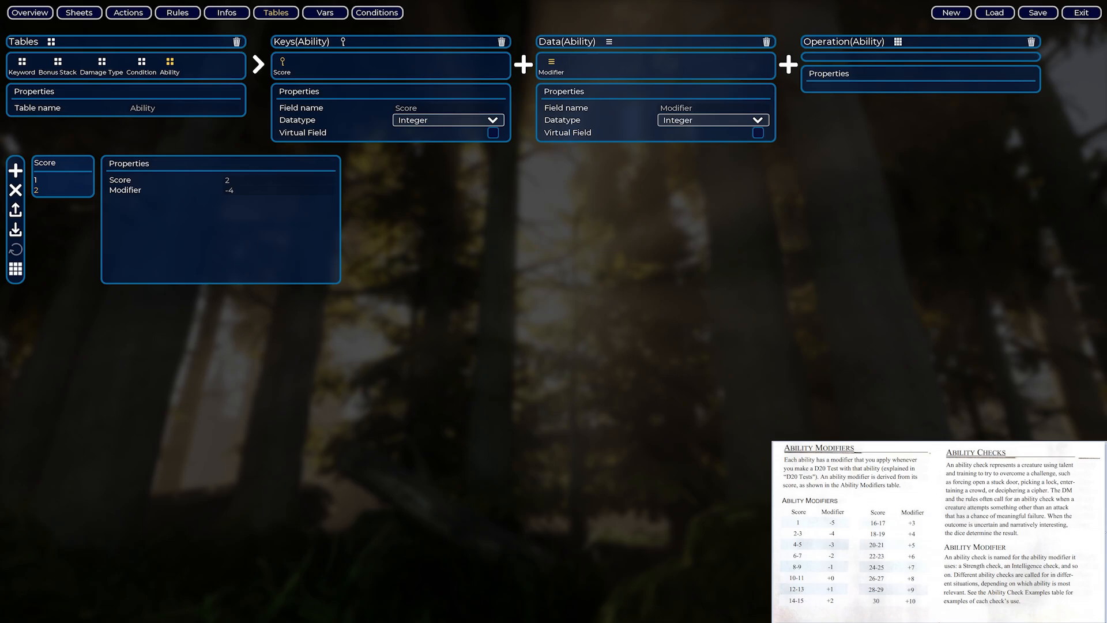
Step: Add Ability table lines for Score 3 with Modifier -4 and Score 4 with Modifier -3
{"action": "left_click", "coordinate": [37, 181]}
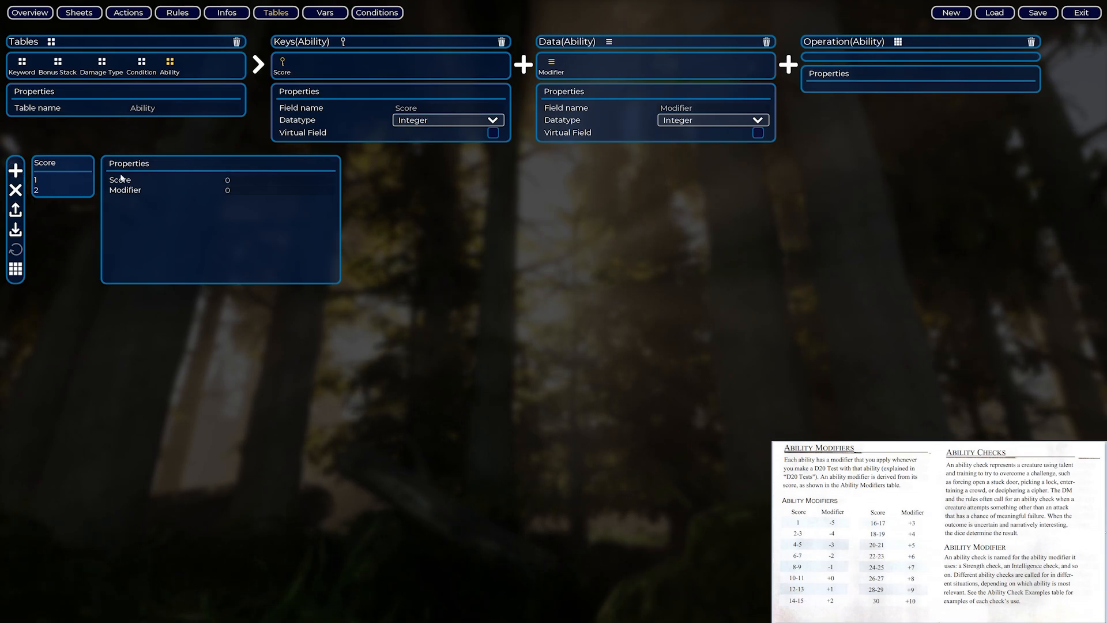
{"action": "key", "text": "BackSpace"}
{"action": "type", "text": "3"}
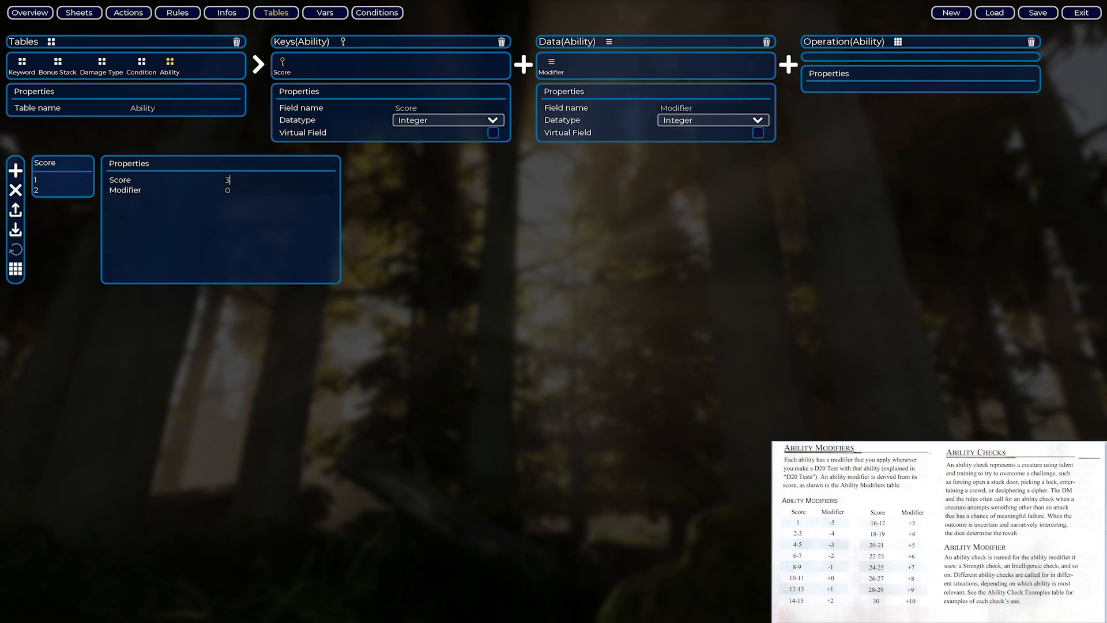
{"action": "key", "text": "Tab"}
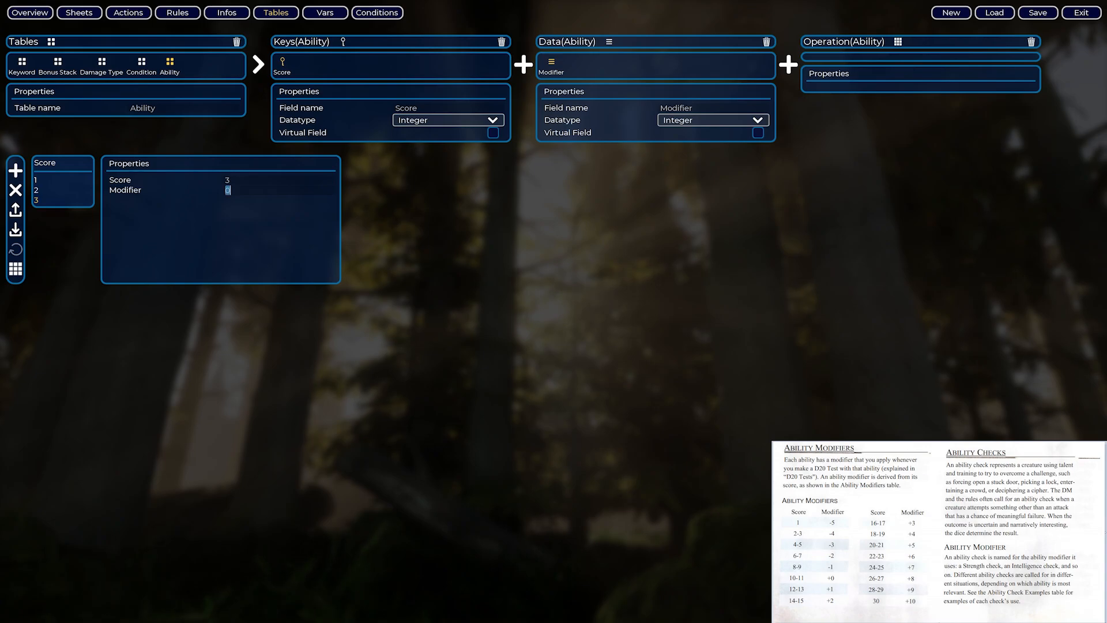
{"action": "type", "text": "-3"}
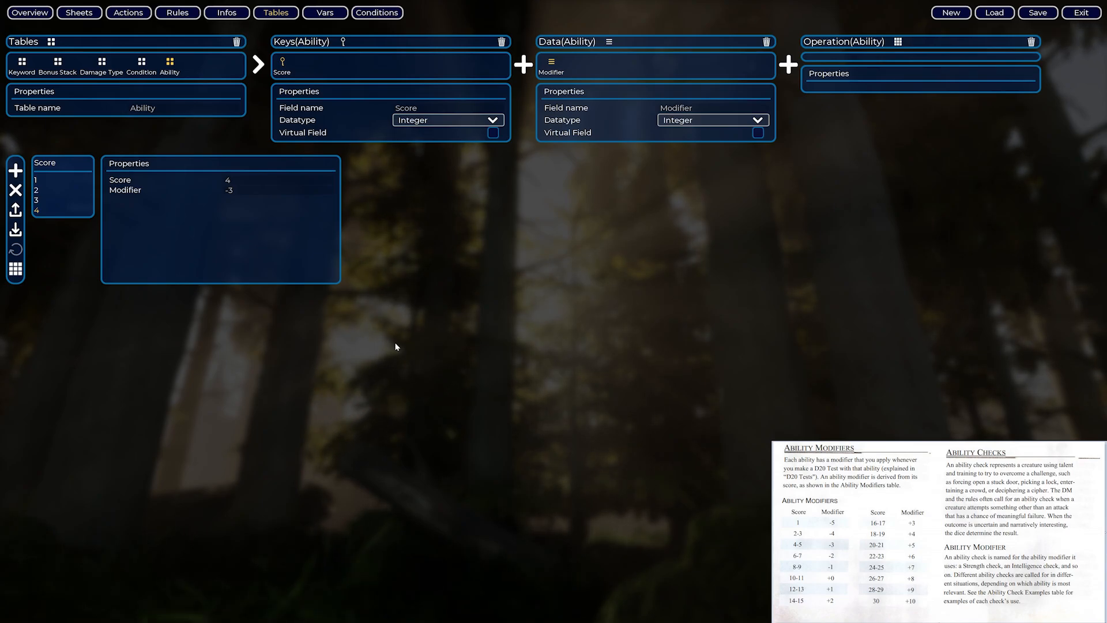
Step: Export the Ability table as a CSV file named "ability 2024" in the SpreadSheets folder
{"action": "left_click", "coordinate": [15, 229]}
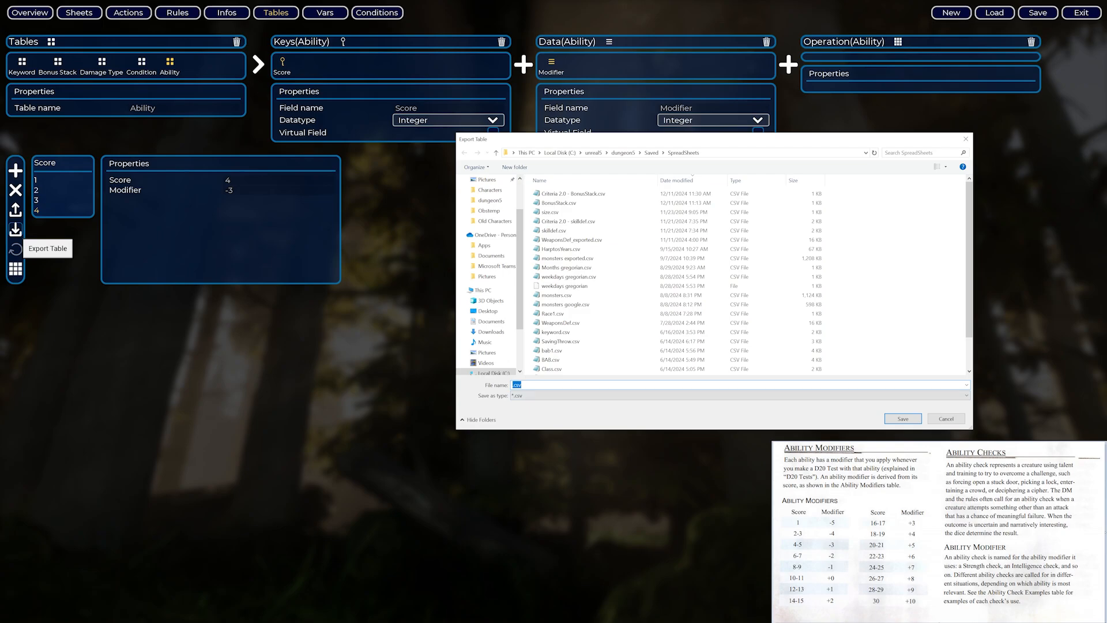
{"action": "type", "text": "ability 2024"}
{"action": "left_click", "coordinate": [902, 418]}
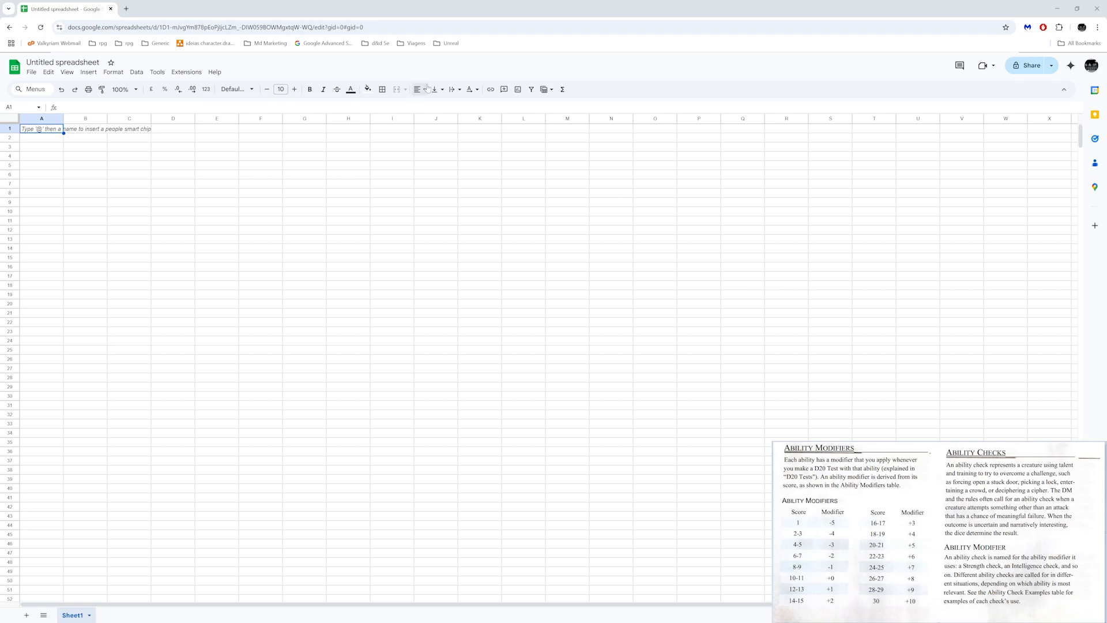
Step: Start a file import in the untitled Google Sheets spreadsheet and browse to the SpreadSheets folder under dungeon5 > Saved
{"action": "left_click", "coordinate": [31, 72]}
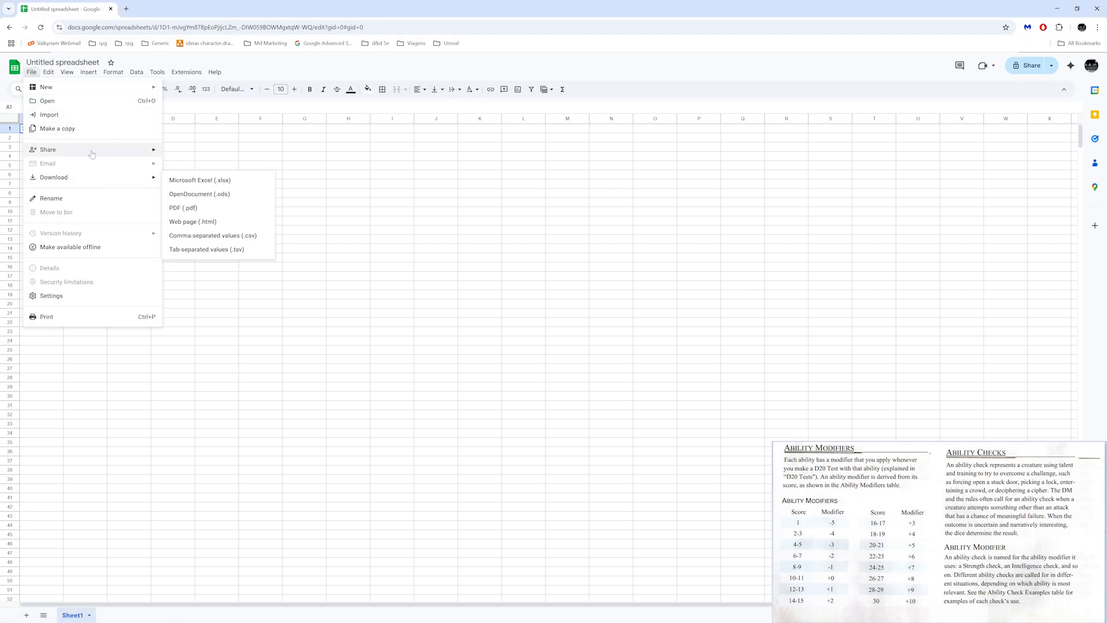
{"action": "left_click", "coordinate": [49, 115]}
{"action": "left_click", "coordinate": [546, 395]}
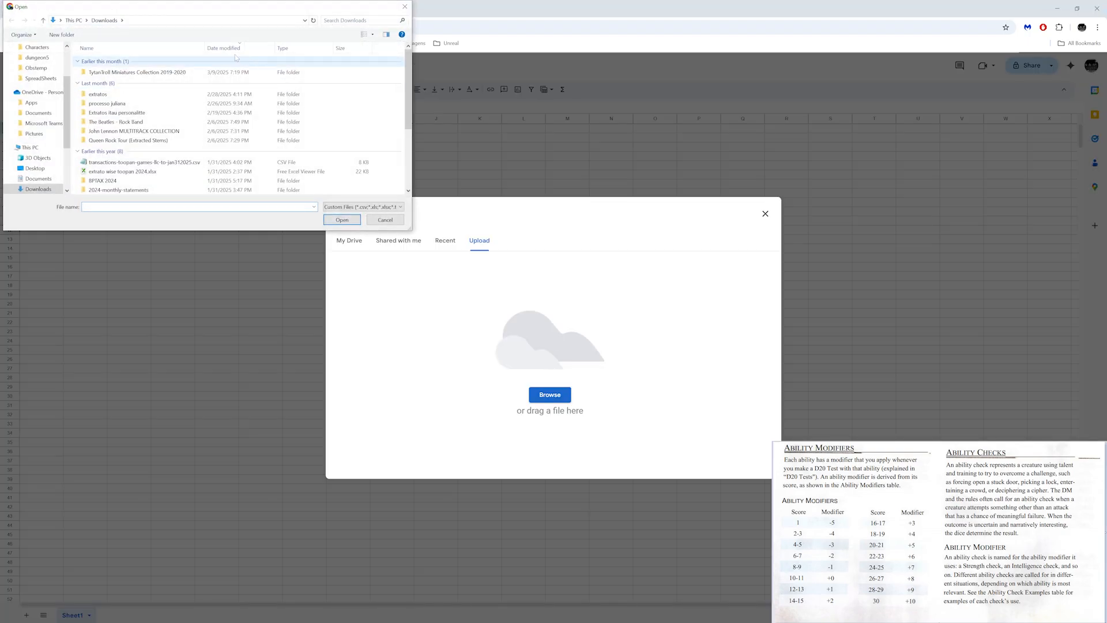
{"action": "left_click", "coordinate": [38, 56]}
{"action": "scroll", "coordinate": [123, 100], "scroll_direction": "down", "scroll_amount": 3}
{"action": "double_click", "coordinate": [123, 97]}
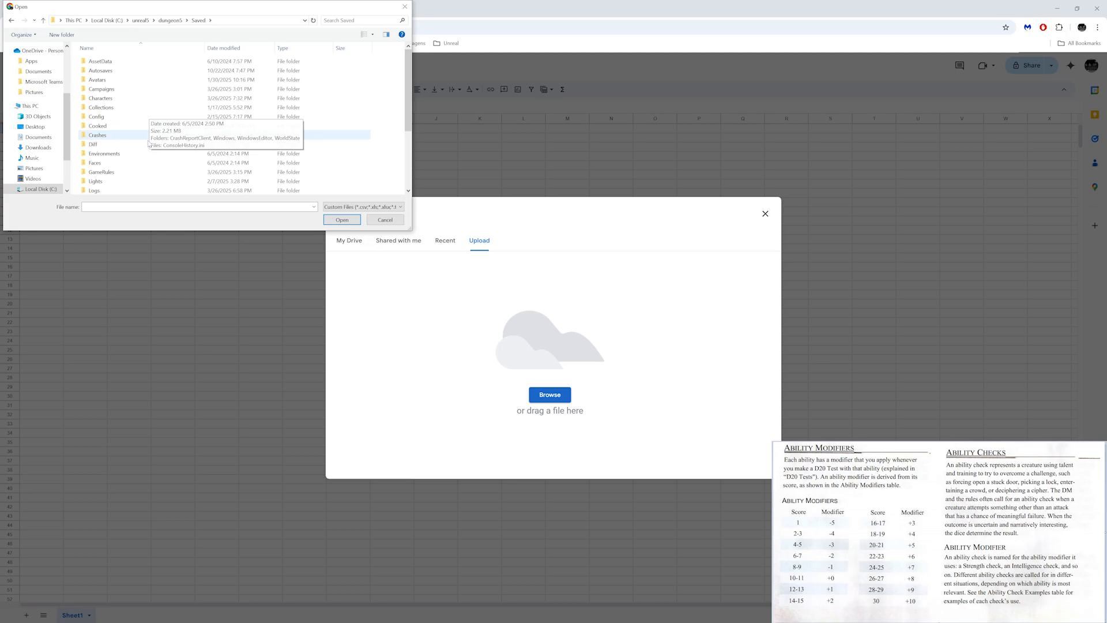
{"action": "scroll", "coordinate": [148, 153], "scroll_direction": "down", "scroll_amount": 3}
{"action": "scroll", "coordinate": [148, 155], "scroll_direction": "down", "scroll_amount": 1}
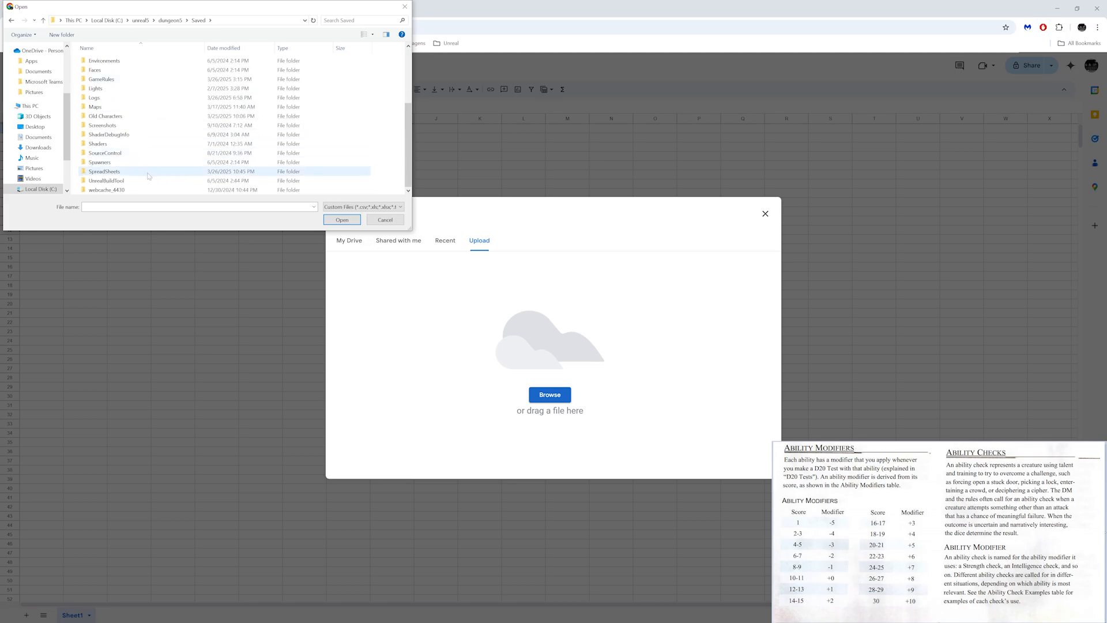
{"action": "double_click", "coordinate": [148, 173]}
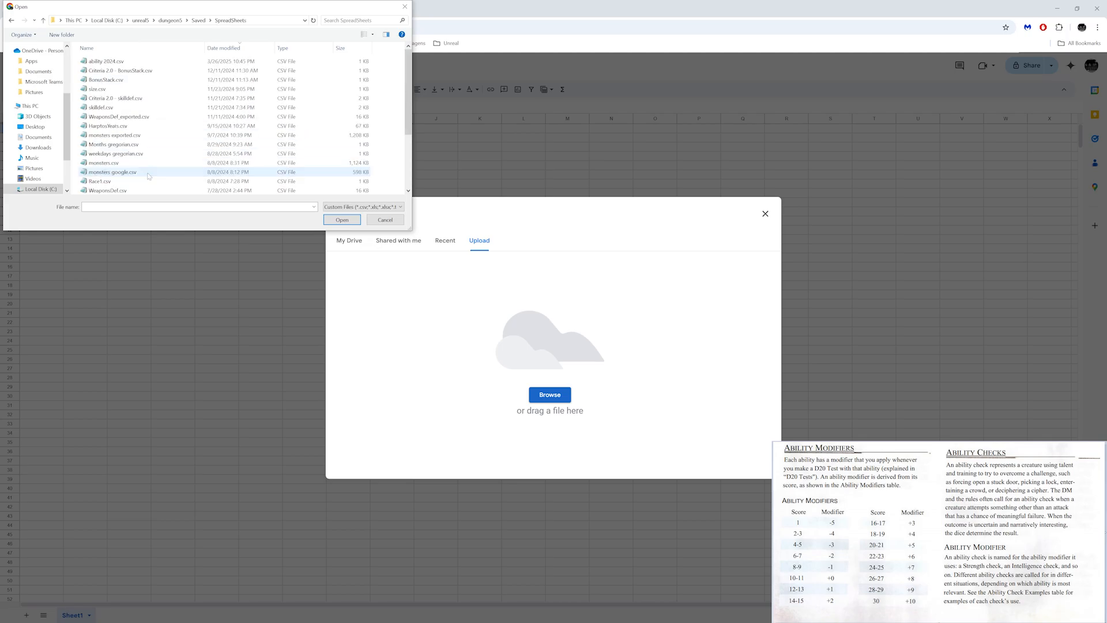
Step: Import ability 2024.csv, replacing the spreadsheet, with automatic separator detection and text-to-number conversion
{"action": "left_click", "coordinate": [107, 62]}
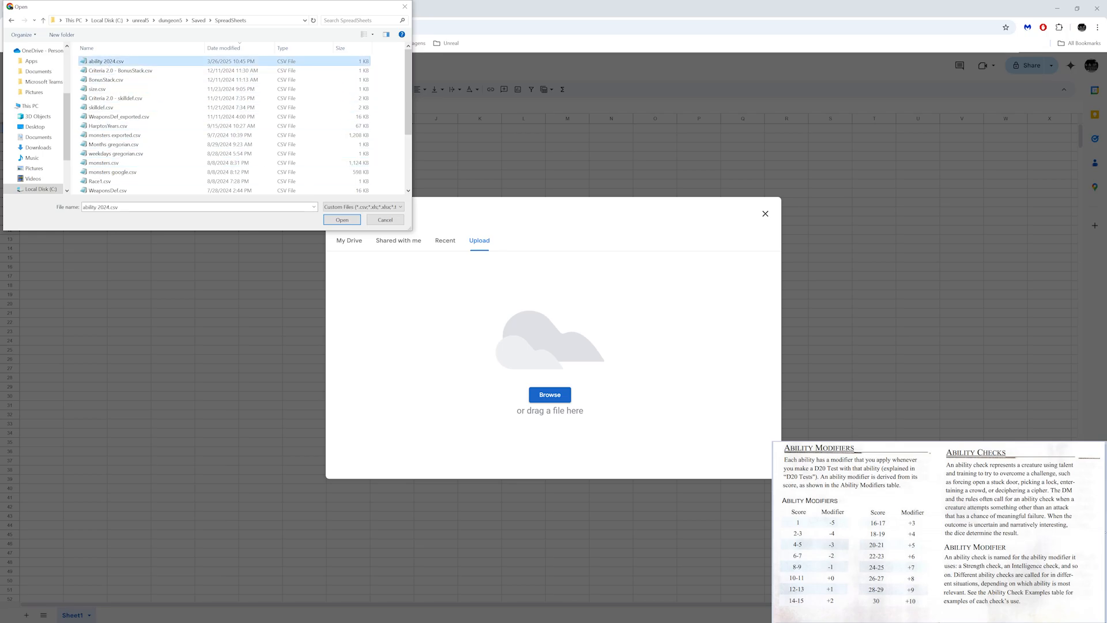
{"action": "left_click", "coordinate": [340, 219]}
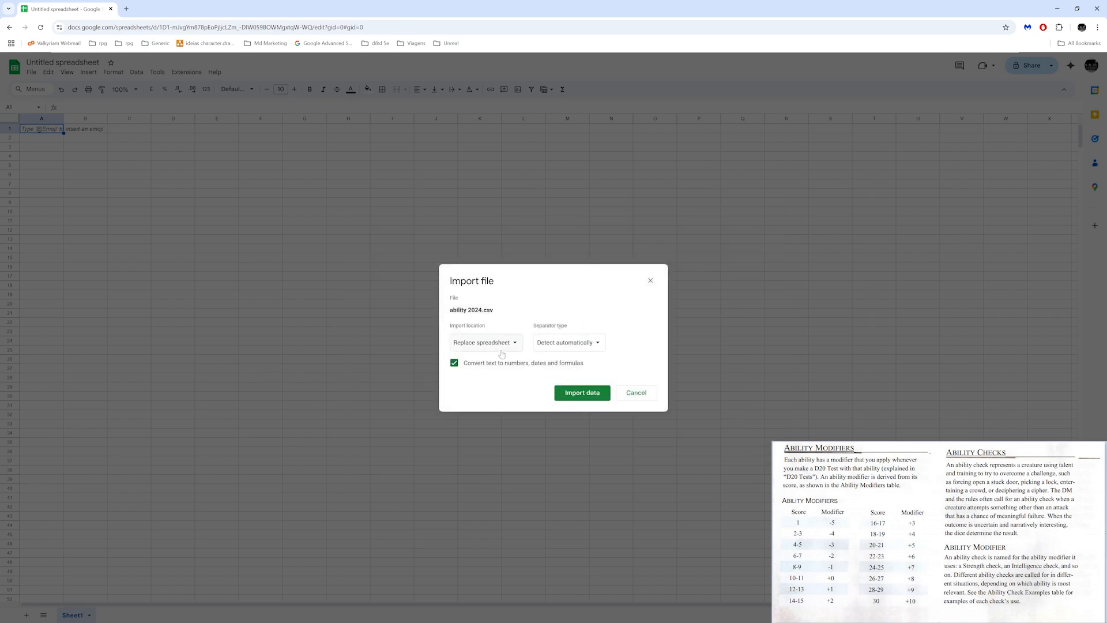
{"action": "left_click", "coordinate": [594, 393]}
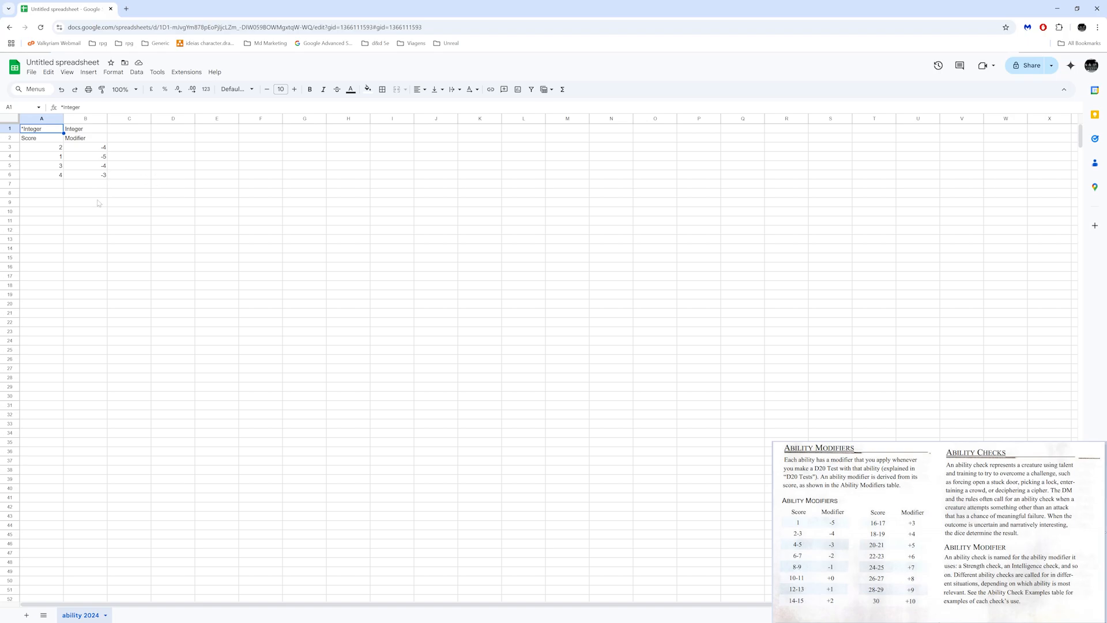
Step: Enter scores 5 and 6 below the existing scores and fill the series down column A to 30
{"action": "left_click", "coordinate": [44, 140]}
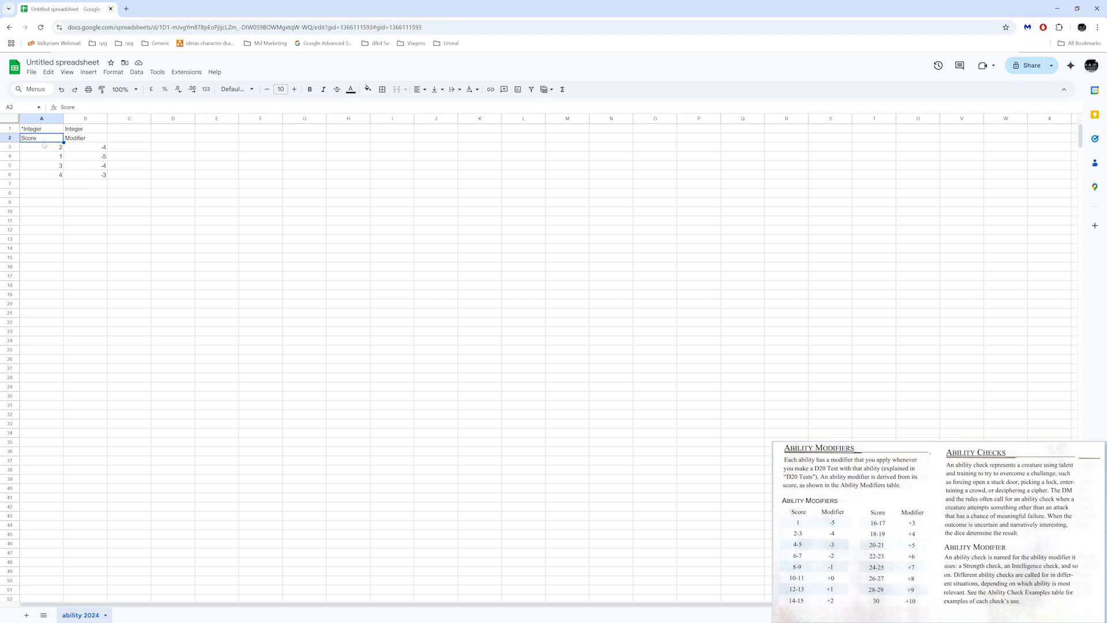
{"action": "left_click", "coordinate": [78, 140]}
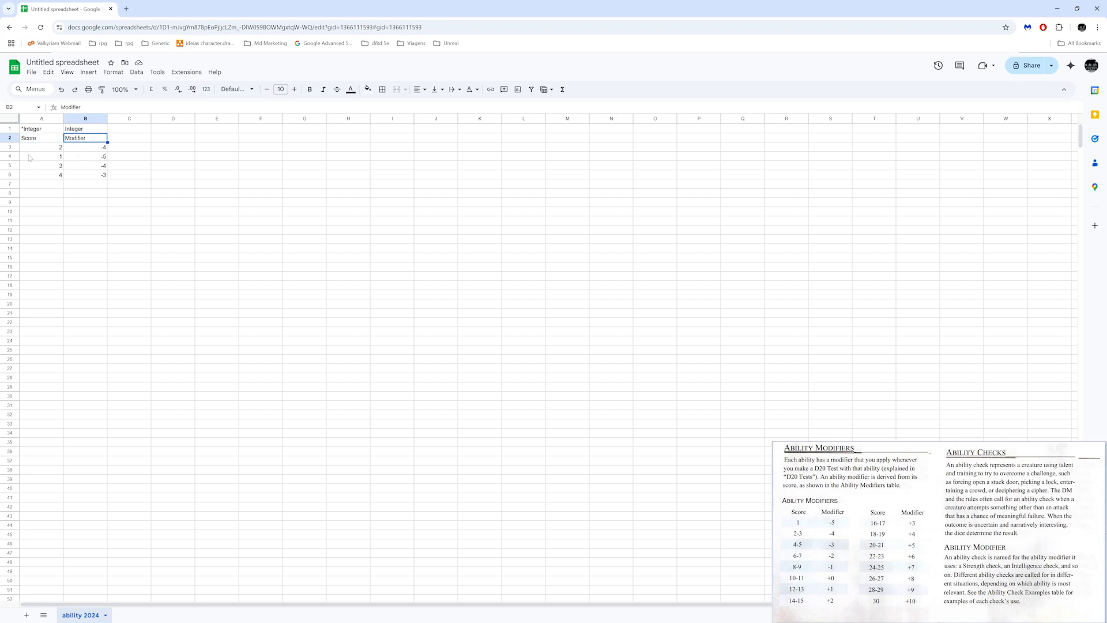
{"action": "left_click", "coordinate": [39, 184]}
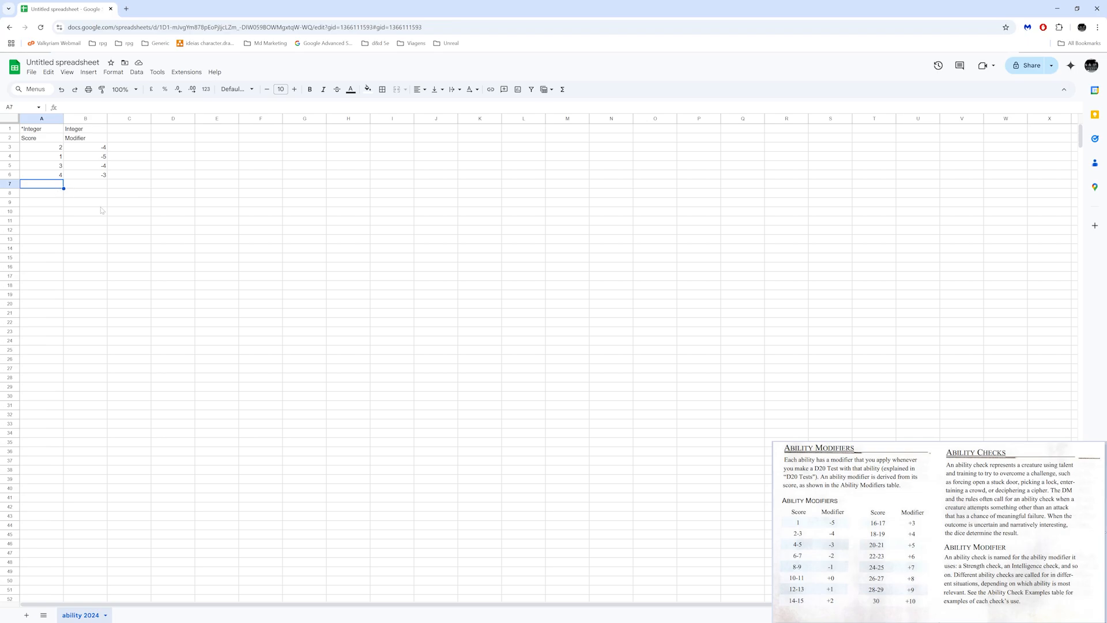
{"action": "type", "text": "5"}
{"action": "key", "text": "Return"}
{"action": "type", "text": "6"}
{"action": "key", "text": "Return"}
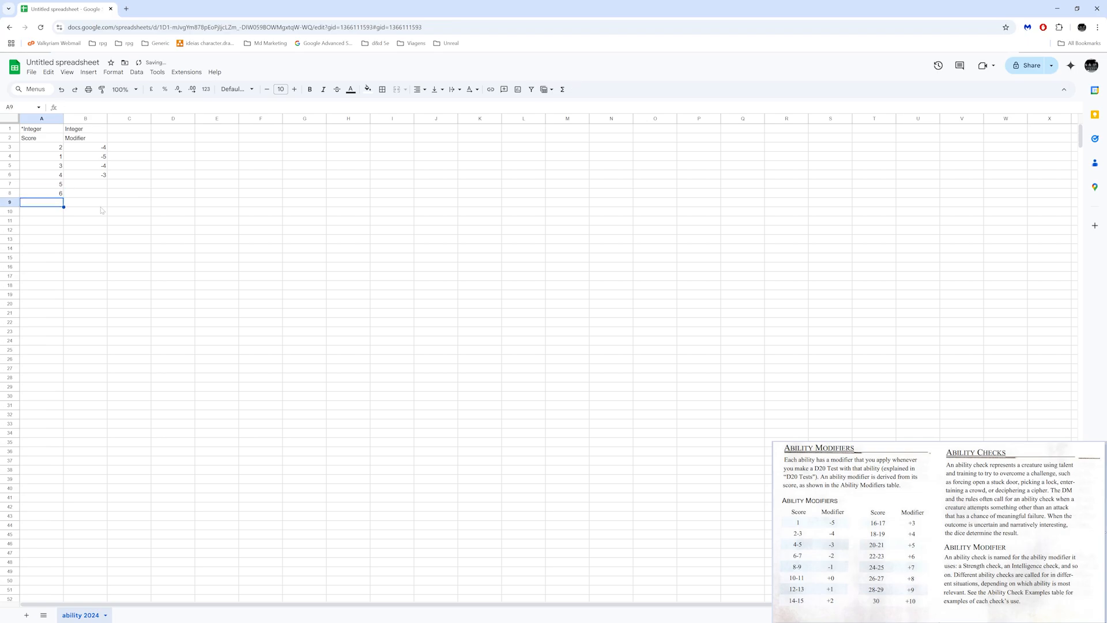
{"action": "left_click_drag", "start_coordinate": [43, 183], "coordinate": [57, 193]}
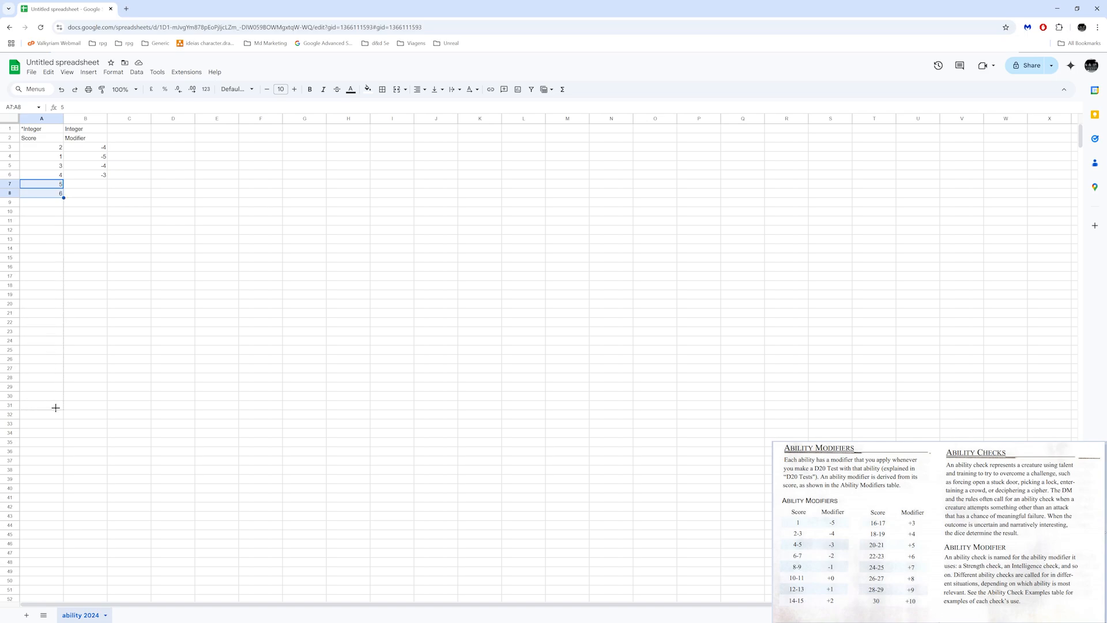
{"action": "left_click_drag", "start_coordinate": [55, 408], "coordinate": [55, 417]}
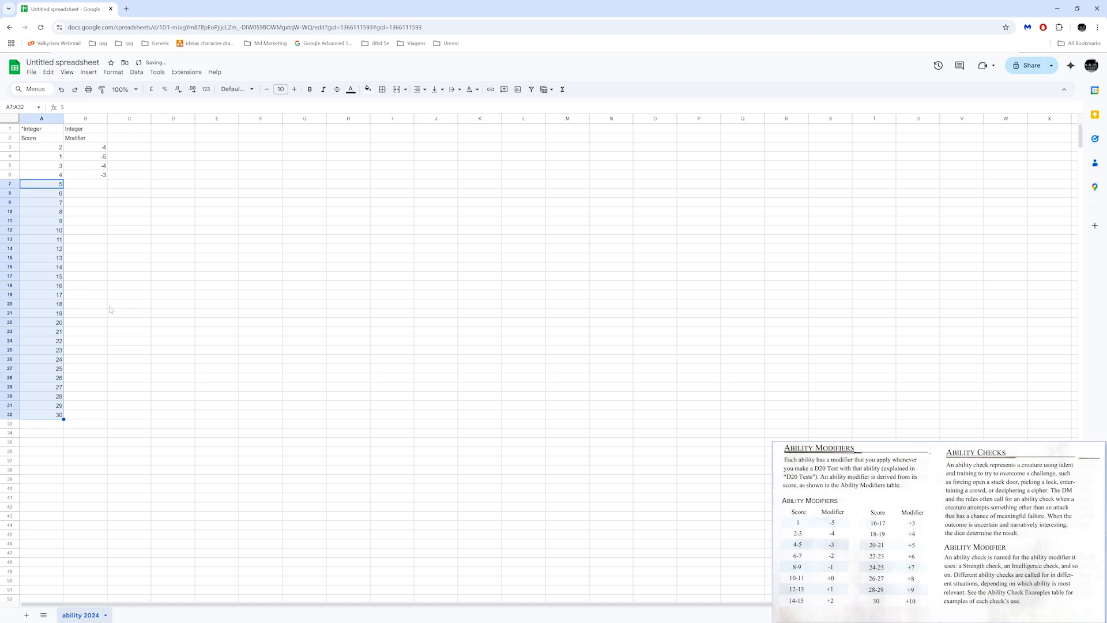
Step: Enter modifiers -3, -2, -2, -1 and -1 in column B for scores 5 through 9
{"action": "key", "text": "Right"}
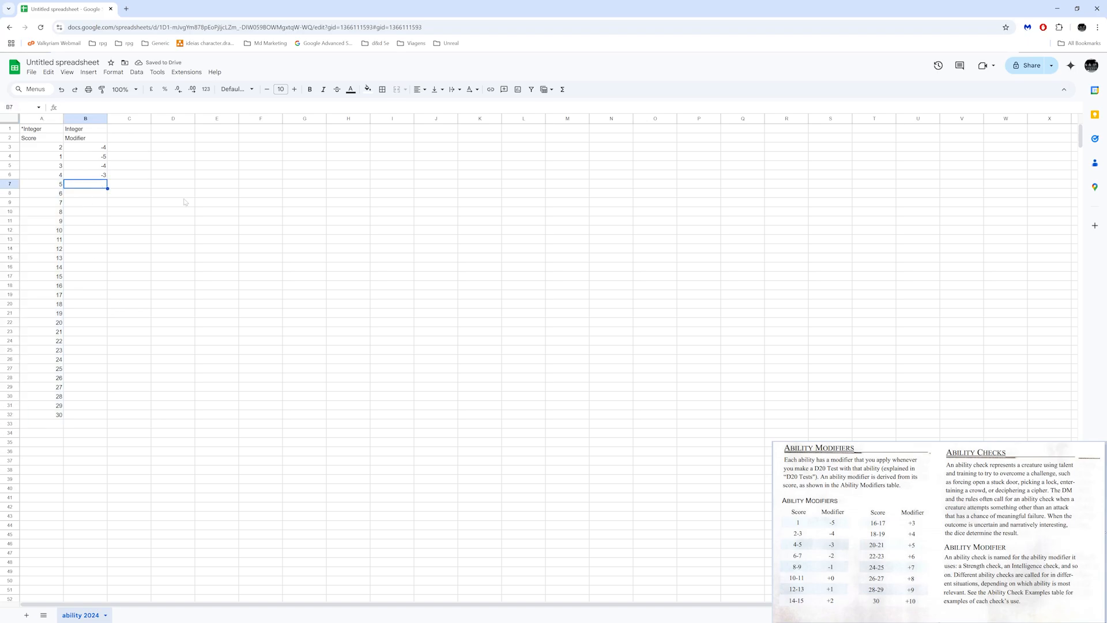
{"action": "type", "text": "-3"}
{"action": "key", "text": "Return"}
{"action": "type", "text": "-2"}
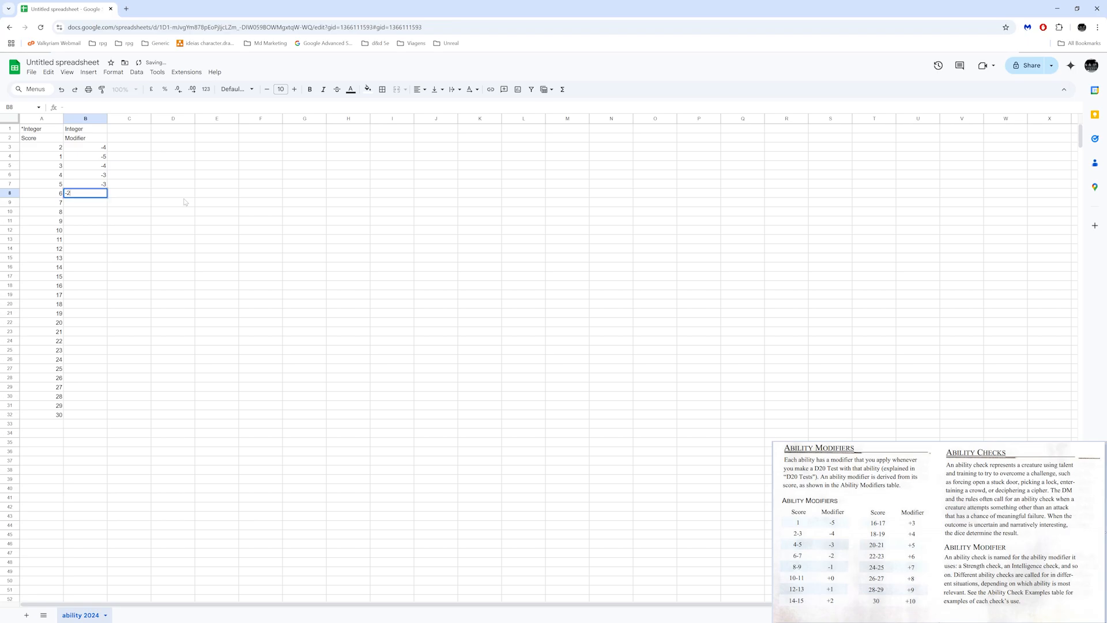
{"action": "key", "text": "Return"}
{"action": "type", "text": "-2"}
{"action": "key", "text": "Return"}
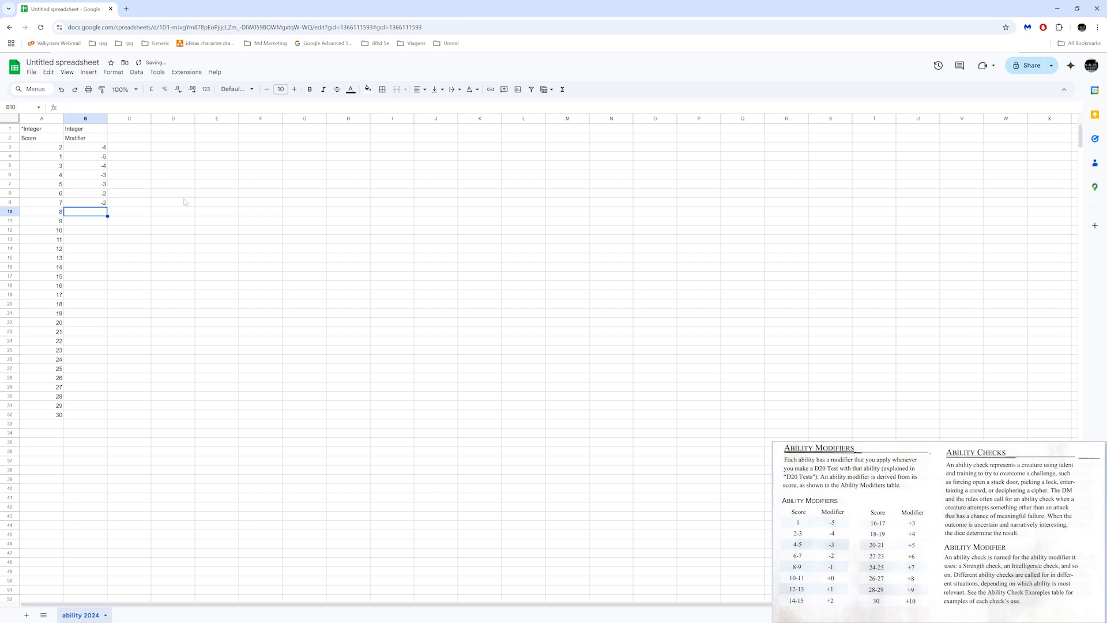
{"action": "type", "text": "-1"}
{"action": "key", "text": "Return"}
{"action": "type", "text": "-1"}
{"action": "key", "text": "Return"}
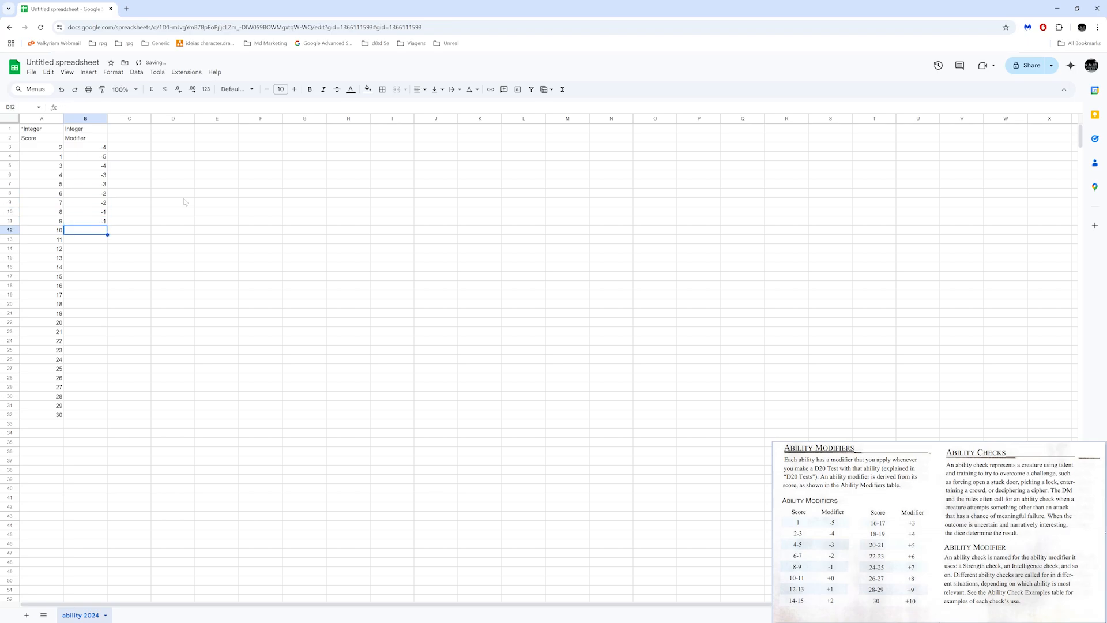
Step: Enter modifiers 0, 0, 1, 1, 2 and 2 in column B for scores 10 through 15
{"action": "type", "text": "0"}
{"action": "key", "text": "Return"}
{"action": "type", "text": "0"}
{"action": "key", "text": "Return"}
{"action": "type", "text": "1"}
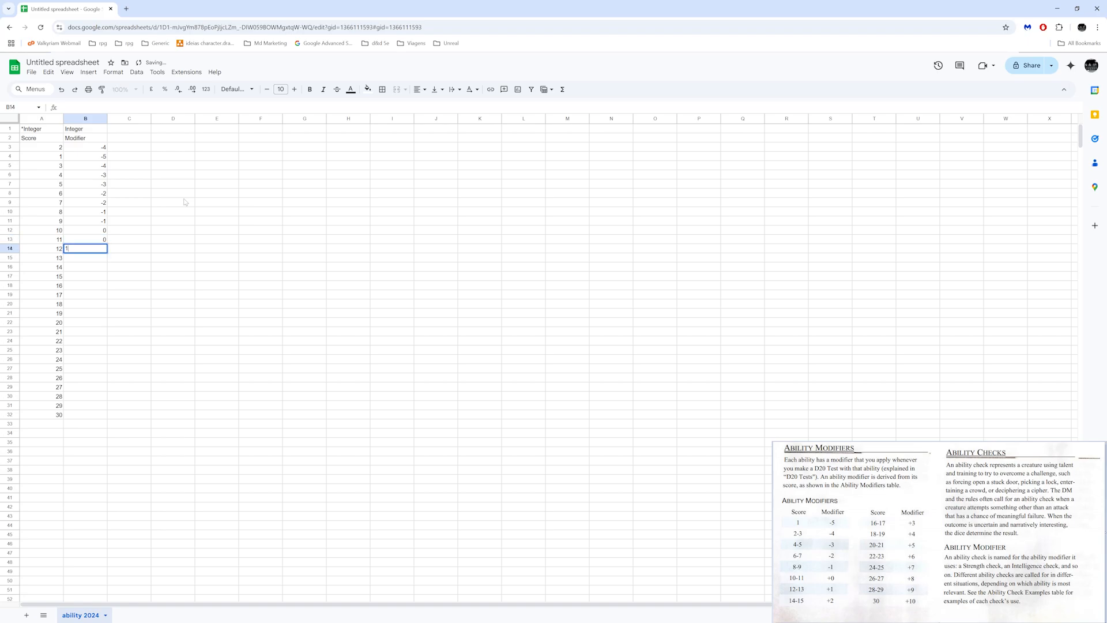
{"action": "key", "text": "Return"}
{"action": "type", "text": "1"}
{"action": "key", "text": "Return"}
{"action": "type", "text": "2"}
{"action": "key", "text": "Return"}
{"action": "type", "text": "2"}
{"action": "key", "text": "Return"}
Step: Enter modifiers 3, 3, 4, 4, 5 and 5 in column B for scores 16 through 21
{"action": "type", "text": "3"}
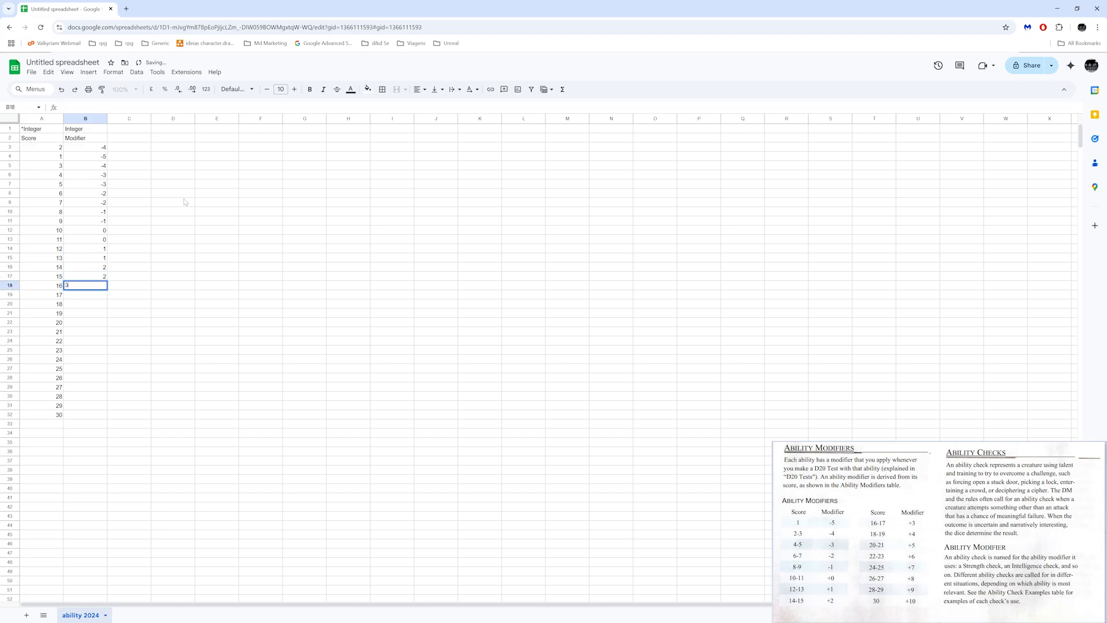
{"action": "key", "text": "Return"}
{"action": "type", "text": "3"}
{"action": "key", "text": "Return"}
{"action": "type", "text": "4"}
{"action": "key", "text": "Return"}
{"action": "type", "text": "4"}
{"action": "key", "text": "Return"}
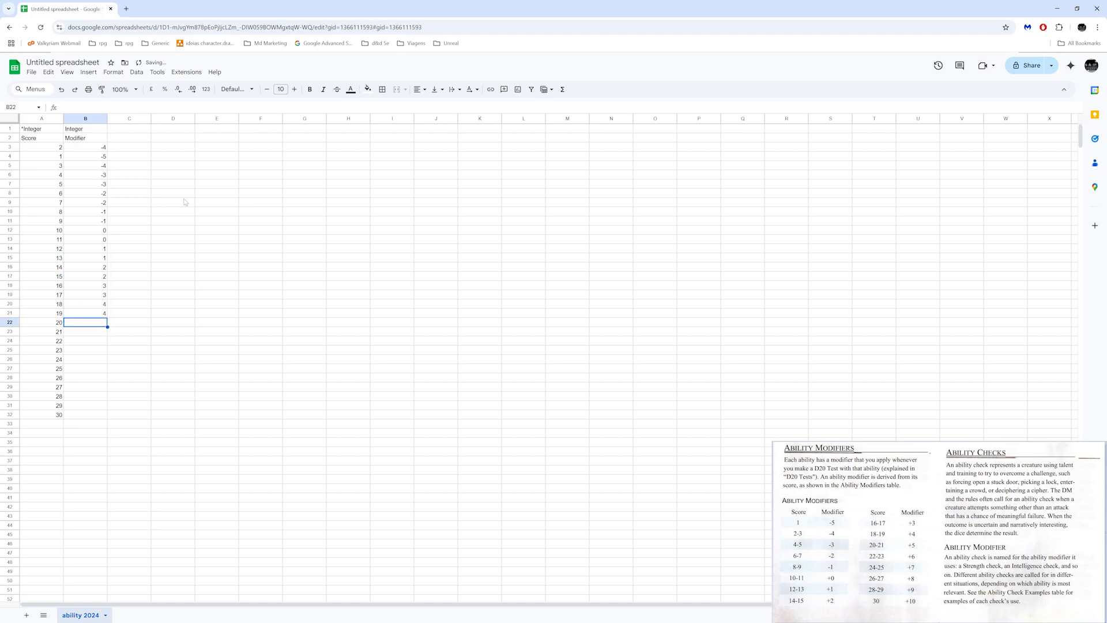
{"action": "type", "text": "5"}
{"action": "key", "text": "Return"}
{"action": "type", "text": "5"}
{"action": "key", "text": "Return"}
Step: Enter modifiers 6, 6, 7, 7, 8 and 8 in column B for scores 22 through 27
{"action": "type", "text": "6"}
{"action": "key", "text": "Return"}
{"action": "type", "text": "6"}
{"action": "key", "text": "Return"}
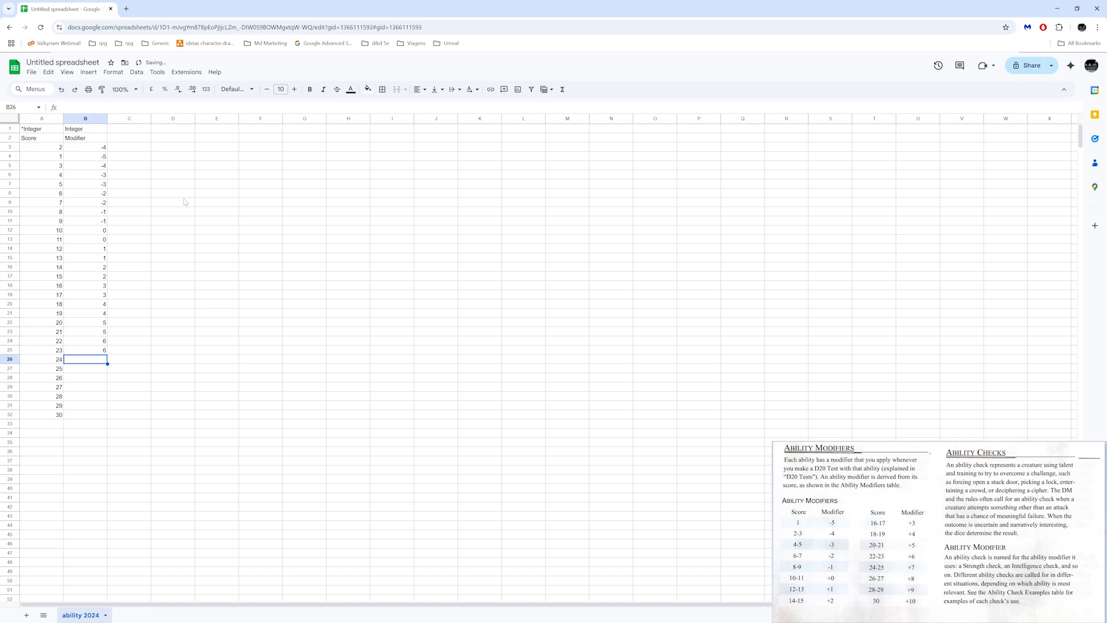
{"action": "type", "text": "7"}
{"action": "key", "text": "Return"}
{"action": "type", "text": "7"}
{"action": "key", "text": "Return"}
{"action": "type", "text": "8"}
{"action": "key", "text": "Return"}
{"action": "type", "text": "8"}
{"action": "key", "text": "Return"}
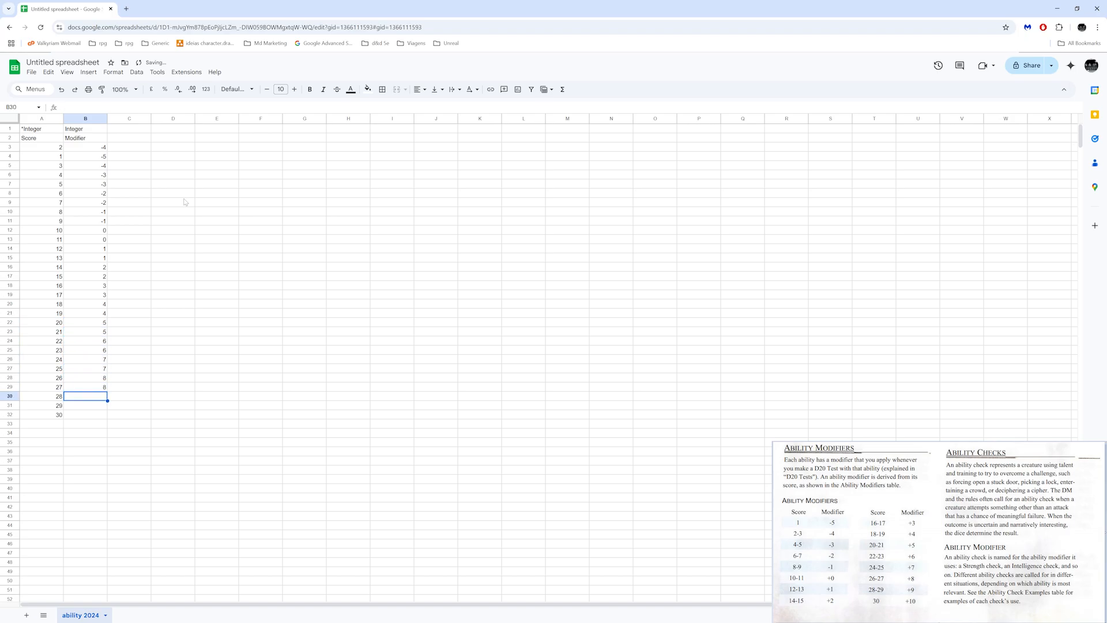
Step: Enter modifiers 9, 9 and 10 in column B for scores 28 through 30
{"action": "type", "text": "9"}
{"action": "key", "text": "Return"}
{"action": "type", "text": "9"}
{"action": "key", "text": "Return"}
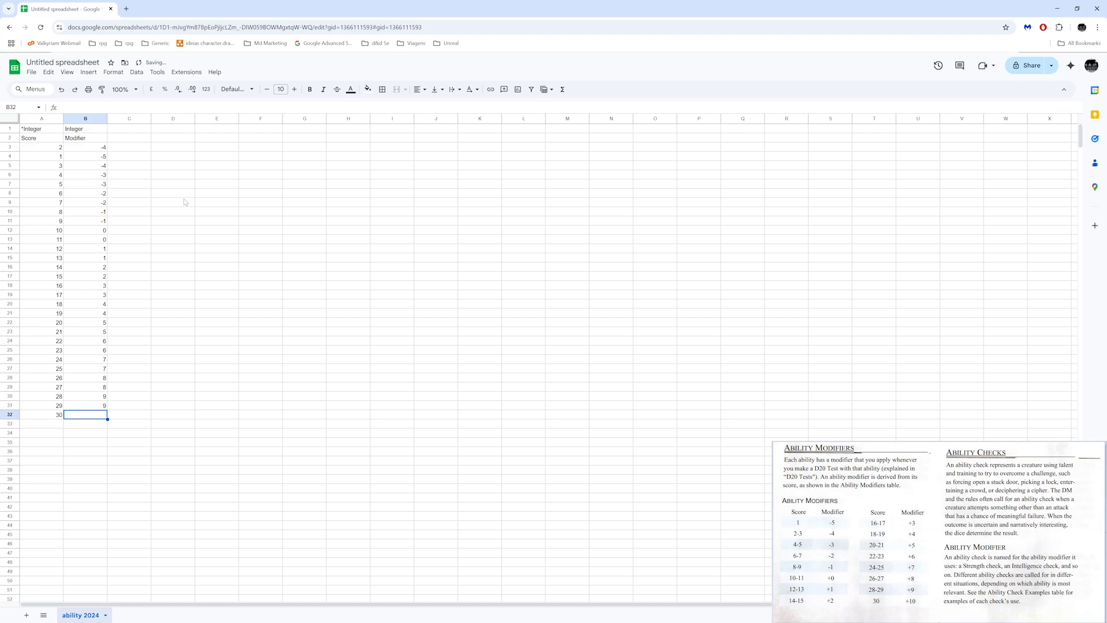
{"action": "type", "text": "10"}
{"action": "key", "text": "Return"}
Step: Download the sheet as comma-separated values, saving it as "google ability 2024.csv" in the SpreadSheets folder
{"action": "left_click", "coordinate": [32, 72]}
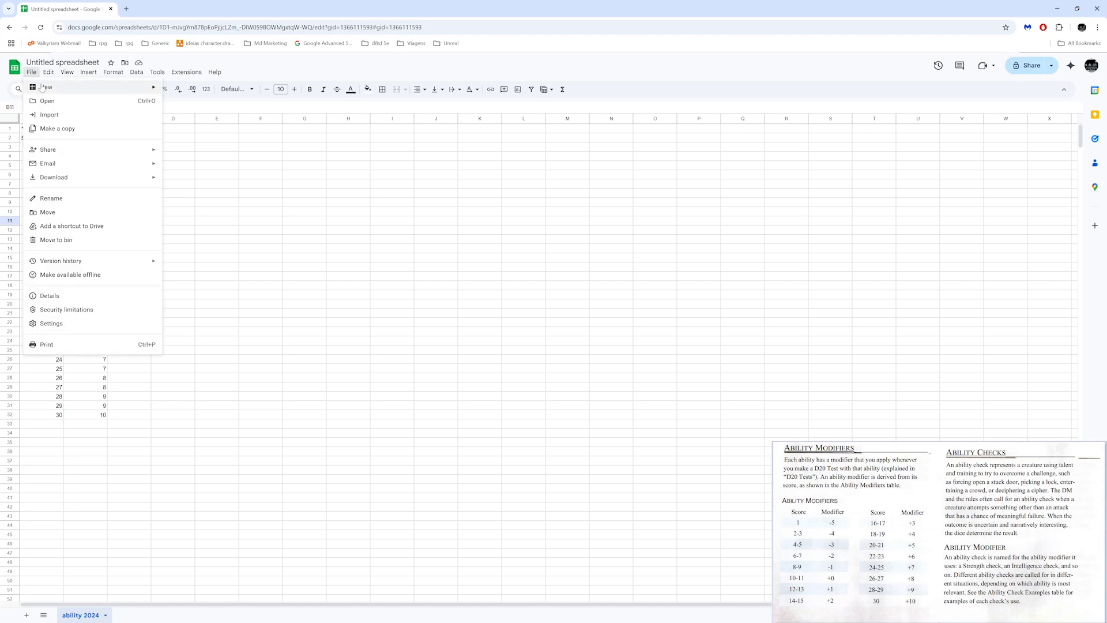
{"action": "mouse_move", "coordinate": [85, 177]}
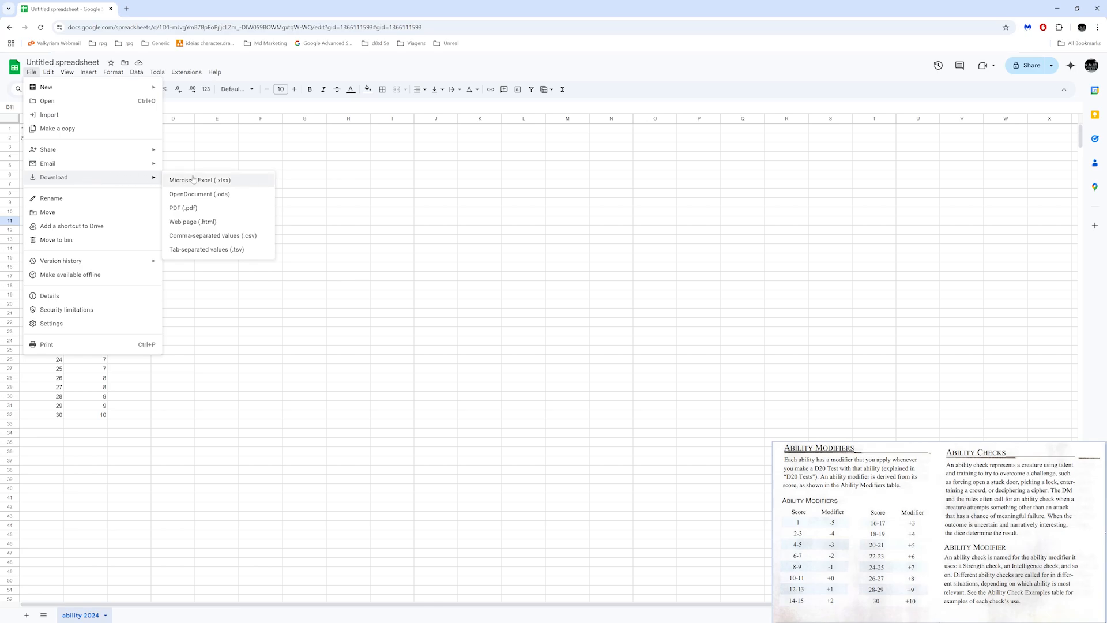
{"action": "left_click", "coordinate": [253, 238]}
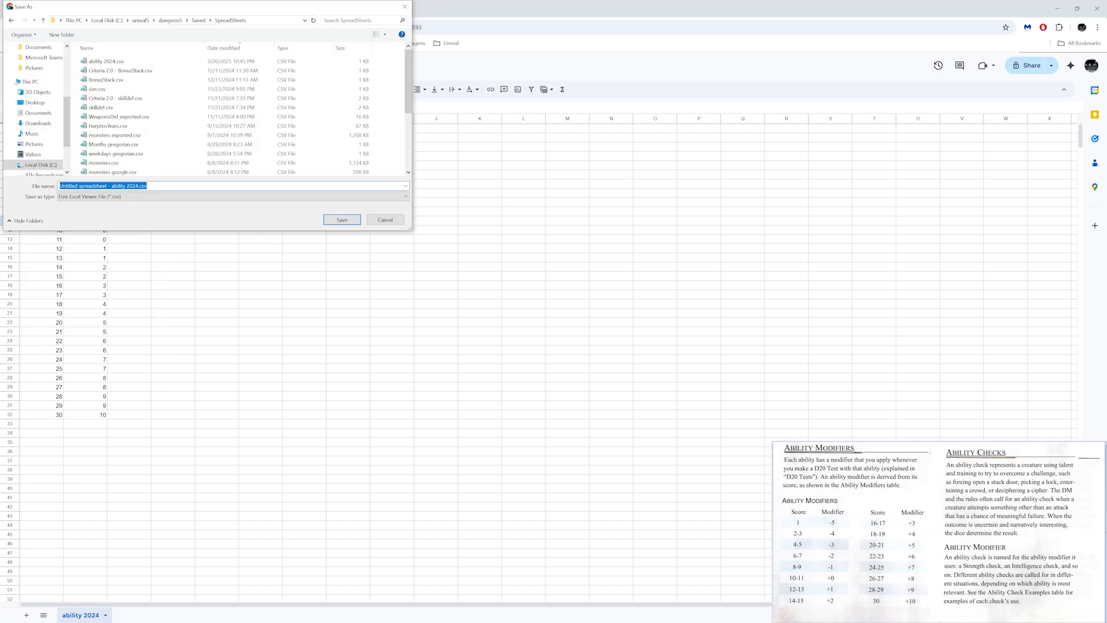
{"action": "left_click", "coordinate": [66, 186]}
{"action": "key", "text": "Delete"}
{"action": "key", "text": "Delete"}
{"action": "key", "text": "Delete"}
{"action": "key", "text": "Delete"}
{"action": "key", "text": "Delete"}
{"action": "key", "text": "Delete"}
{"action": "key", "text": "Delete"}
{"action": "key", "text": "Delete"}
{"action": "key", "text": "Delete"}
{"action": "key", "text": "Delete"}
{"action": "key", "text": "Delete"}
{"action": "key", "text": "Delete"}
{"action": "key", "text": "Delete"}
{"action": "key", "text": "Delete"}
{"action": "key", "text": "Delete"}
{"action": "key", "text": "Delete"}
{"action": "key", "text": "Delete"}
{"action": "key", "text": "Delete"}
{"action": "key", "text": "Delete"}
{"action": "key", "text": "Delete"}
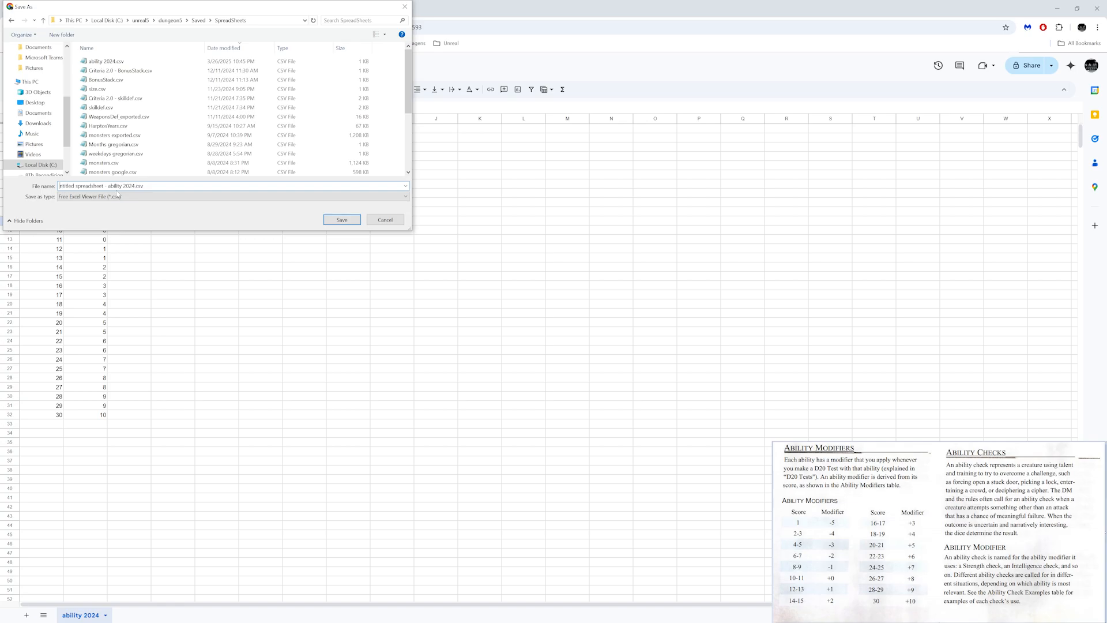
{"action": "key", "text": "Delete"}
{"action": "key", "text": "Delete"}
{"action": "type", "text": "google"}
{"action": "left_click", "coordinate": [348, 224]}
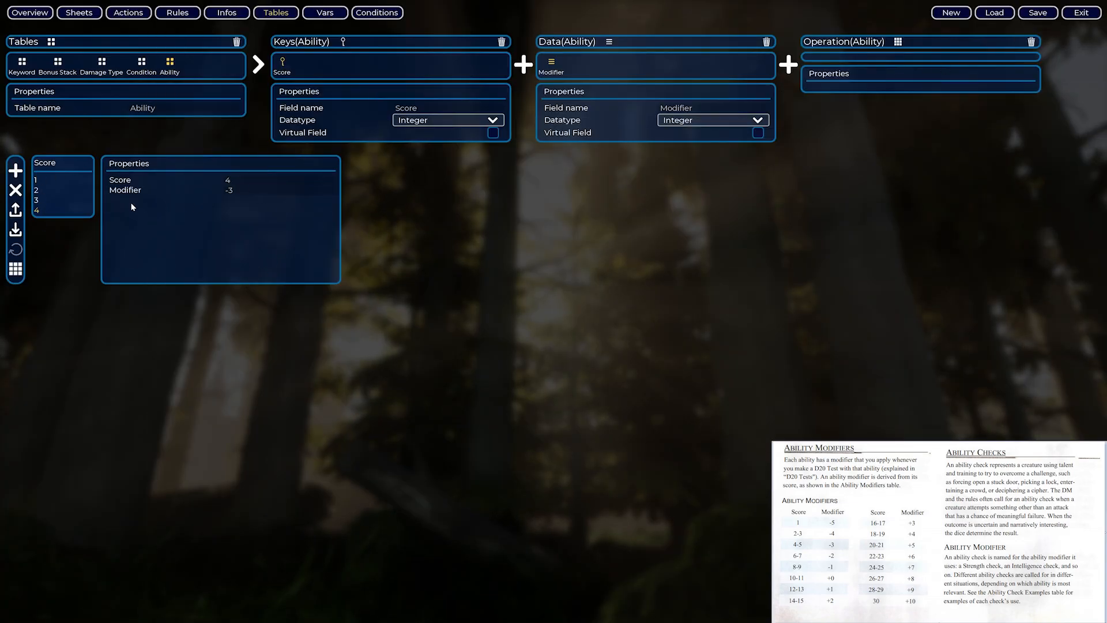
Step: Switch to the rules editor, replace the Ability table by importing google ability 2024.csv, and view the score 22 entry
{"action": "left_click", "coordinate": [16, 210]}
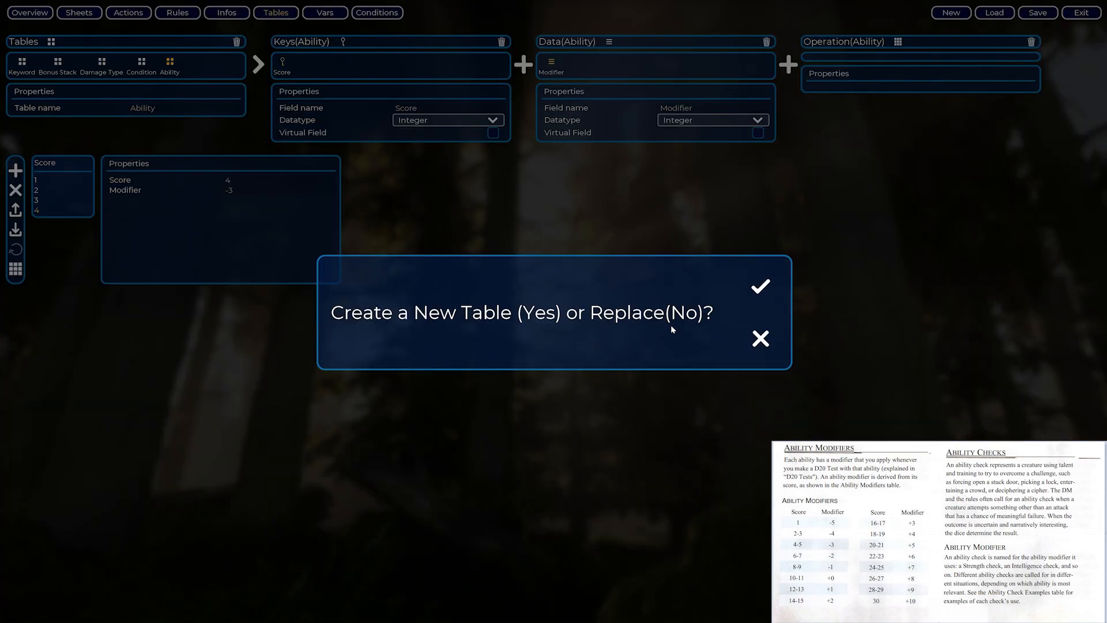
{"action": "left_click", "coordinate": [769, 351]}
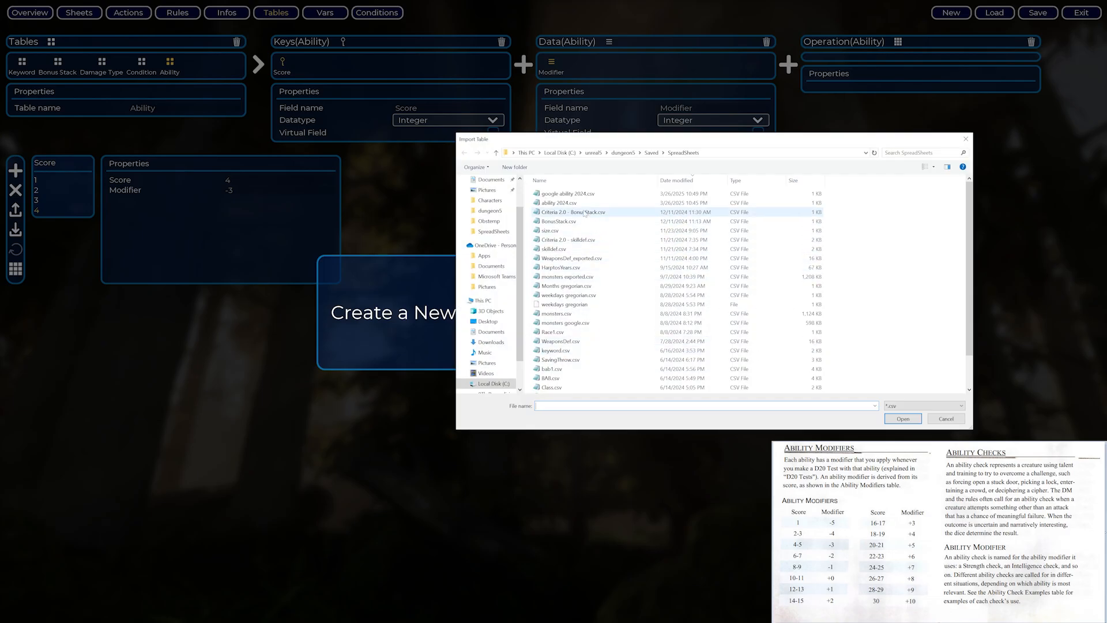
{"action": "double_click", "coordinate": [579, 194]}
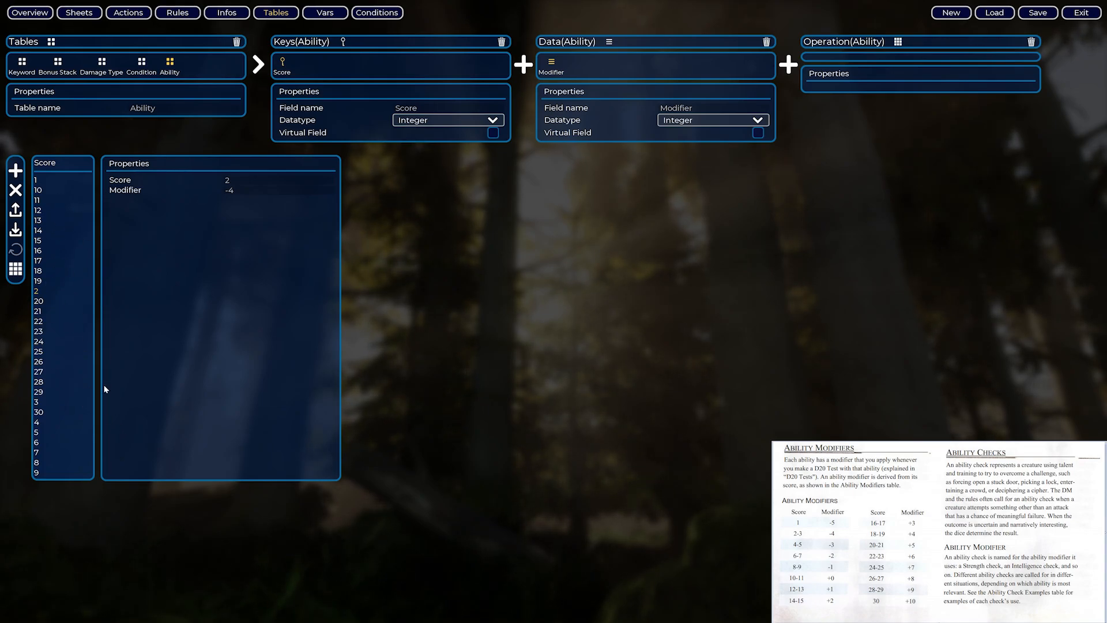
{"action": "left_click", "coordinate": [42, 322]}
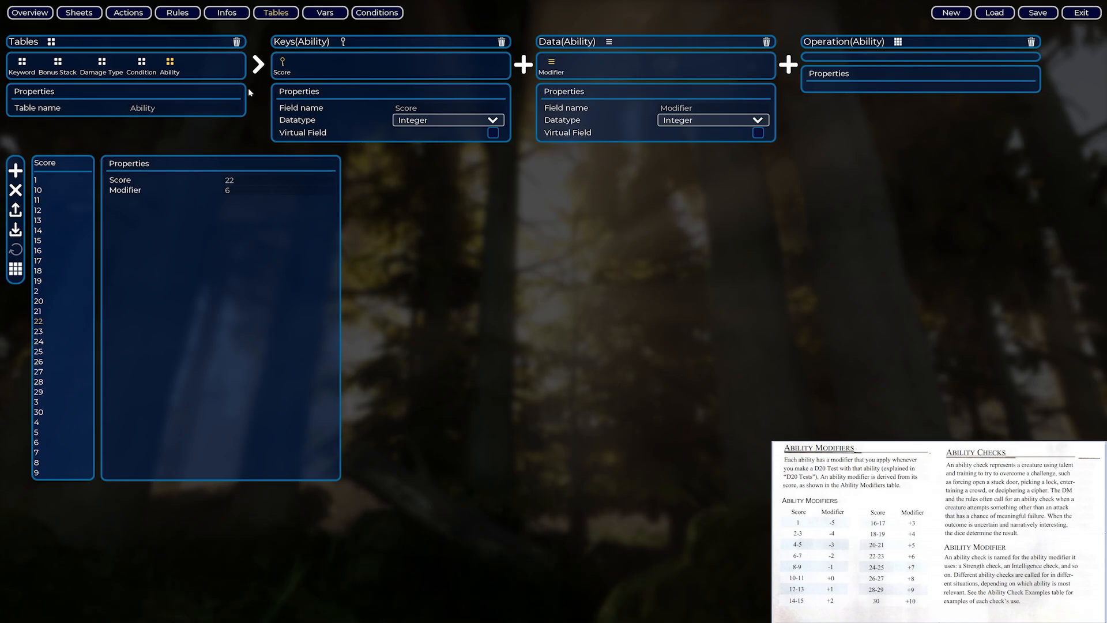
Step: Create a new info in the Infos section and name it "Ability From Table"
{"action": "left_click", "coordinate": [226, 12]}
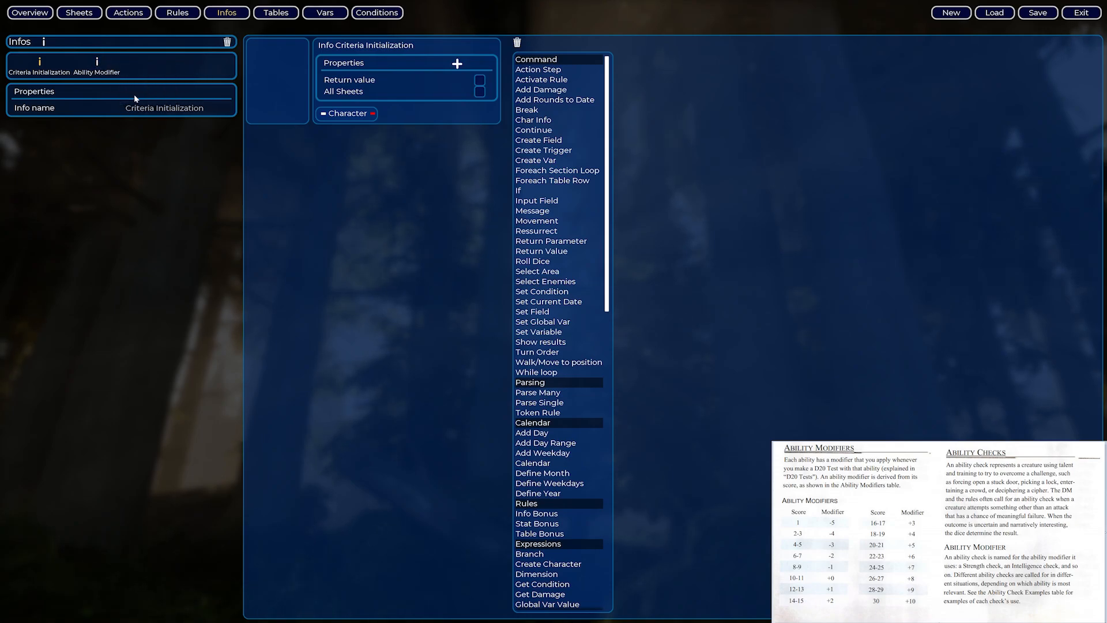
{"action": "left_click", "coordinate": [44, 44]}
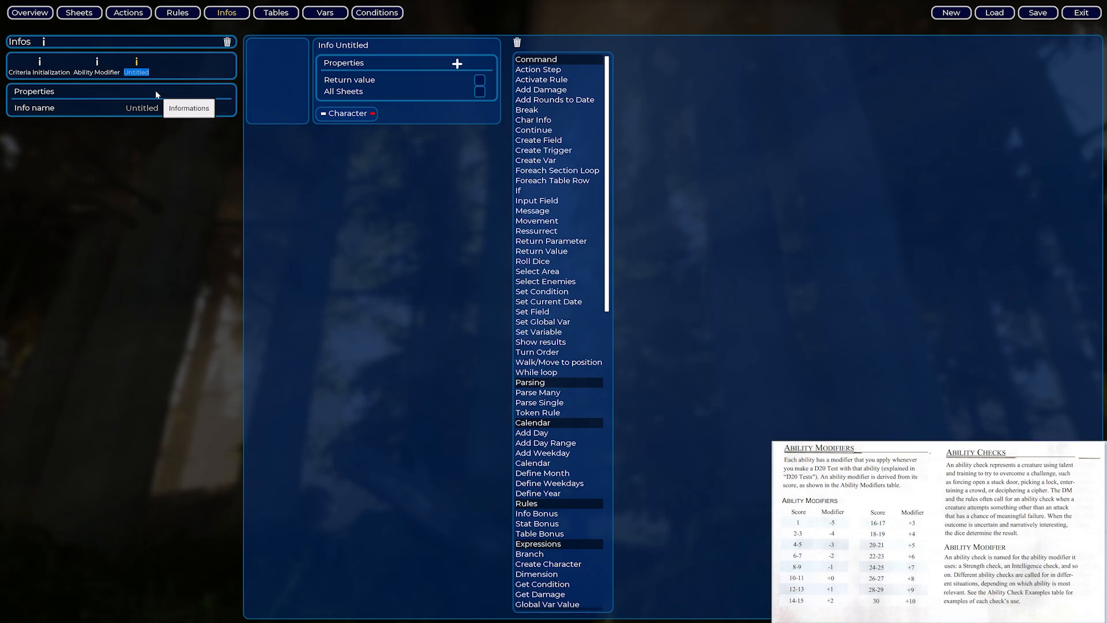
{"action": "type", "text": "Abili"}
{"action": "type", "text": "ty Table"}
{"action": "key", "text": "BackSpace"}
{"action": "key", "text": "BackSpace"}
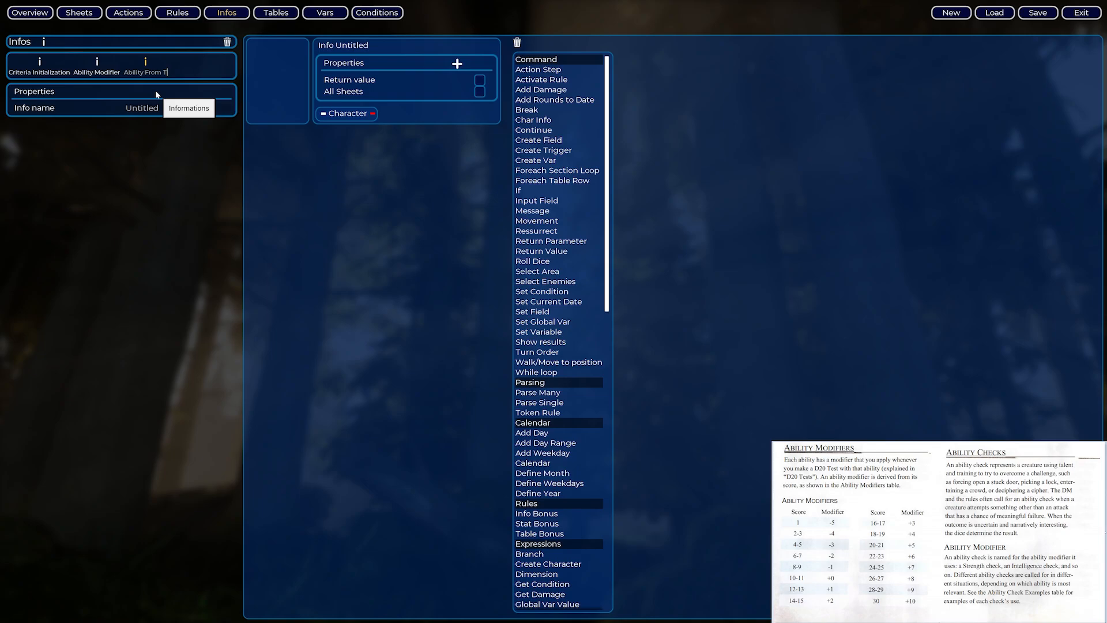
{"action": "type", "text": "From Table"}
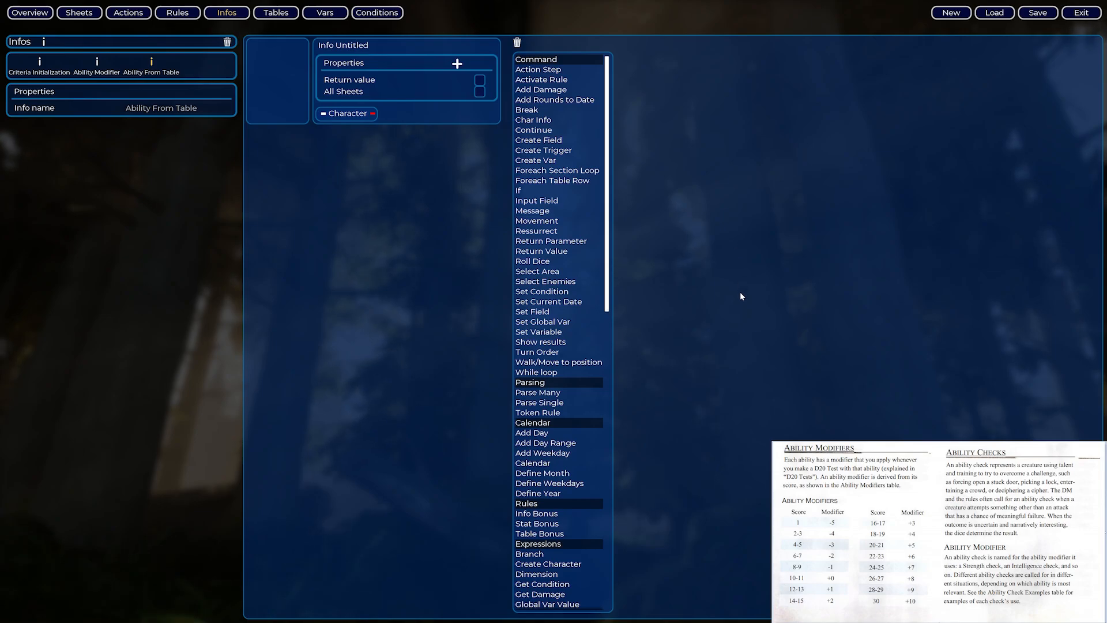
Step: Add a Return Value command to the Character block of the Ability From Table info
{"action": "scroll", "coordinate": [578, 346], "scroll_direction": "down", "scroll_amount": 3}
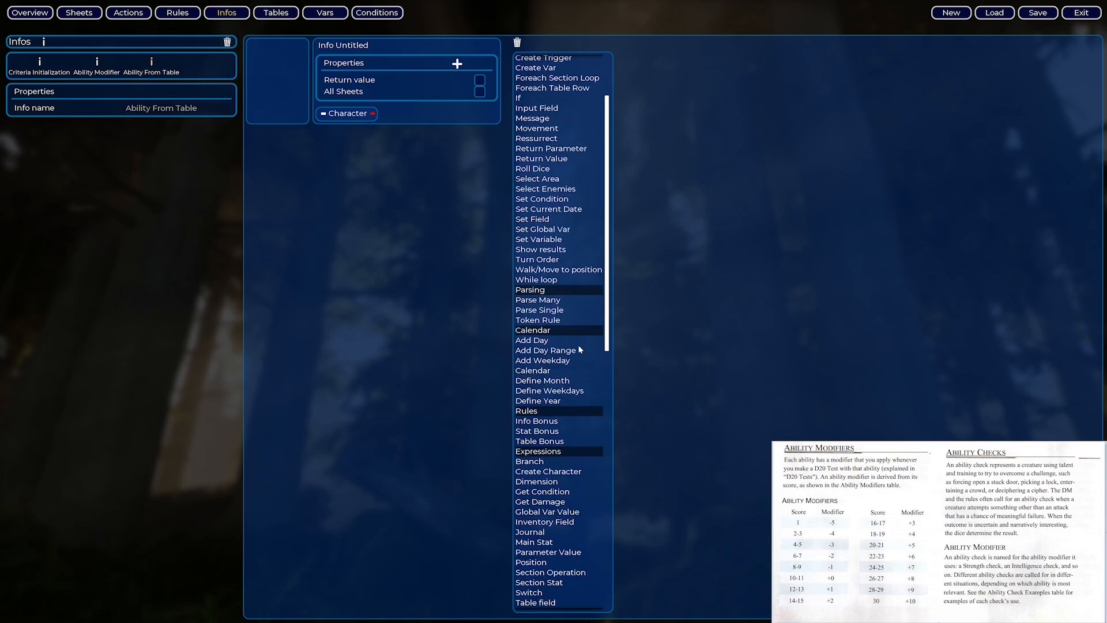
{"action": "scroll", "coordinate": [579, 350], "scroll_direction": "down", "scroll_amount": 5}
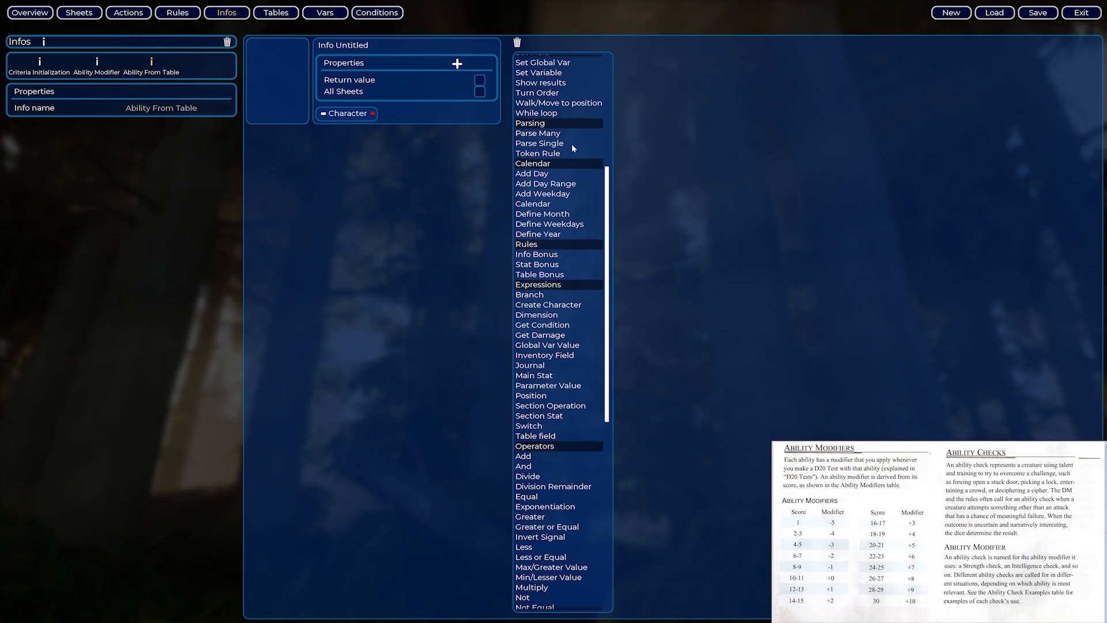
{"action": "scroll", "coordinate": [546, 224], "scroll_direction": "up", "scroll_amount": 5}
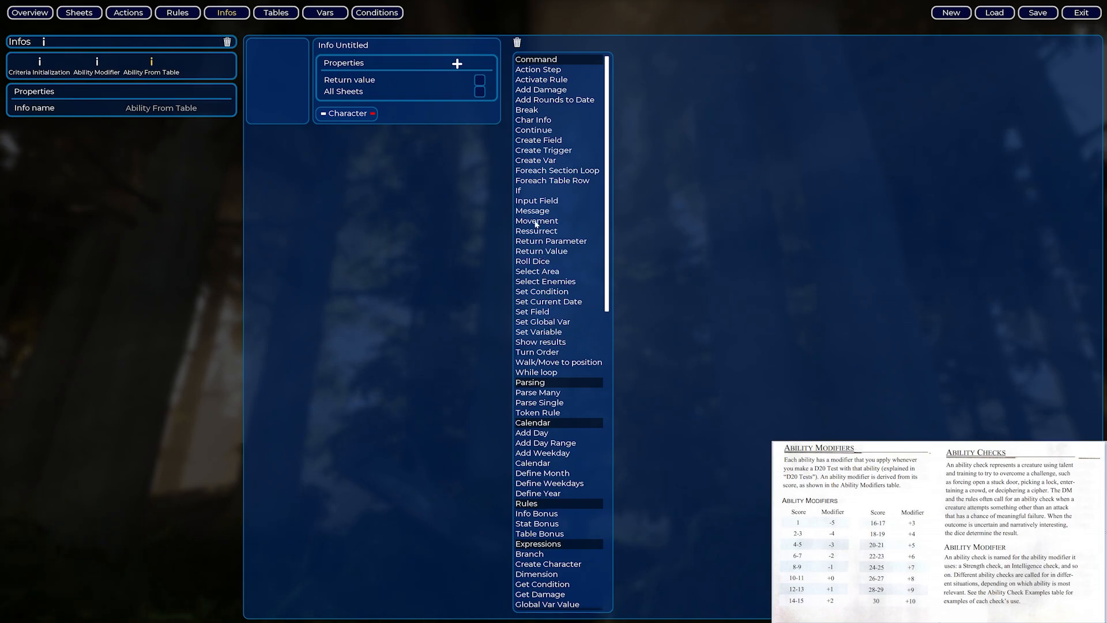
{"action": "scroll", "coordinate": [548, 291], "scroll_direction": "down", "scroll_amount": 2}
{"action": "scroll", "coordinate": [548, 291], "scroll_direction": "up", "scroll_amount": 2}
{"action": "left_click_drag", "start_coordinate": [534, 251], "coordinate": [346, 113]}
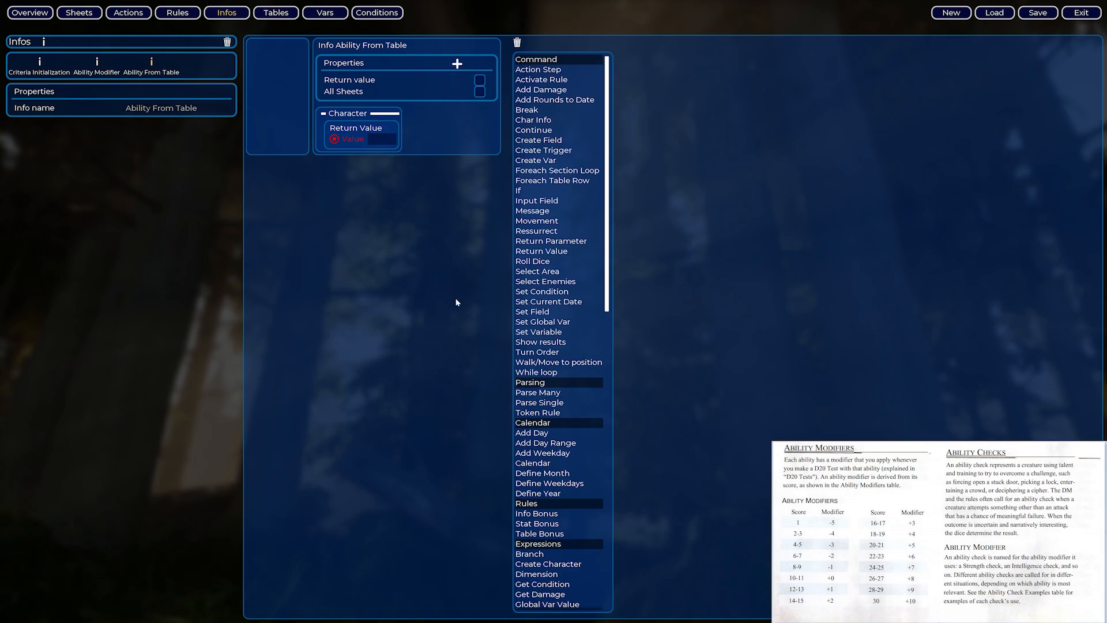
Step: Connect a Table field expression to the Return Value command, with table Ability and field Modifier
{"action": "scroll", "coordinate": [541, 428], "scroll_direction": "down", "scroll_amount": 4}
{"action": "scroll", "coordinate": [542, 428], "scroll_direction": "down", "scroll_amount": 3}
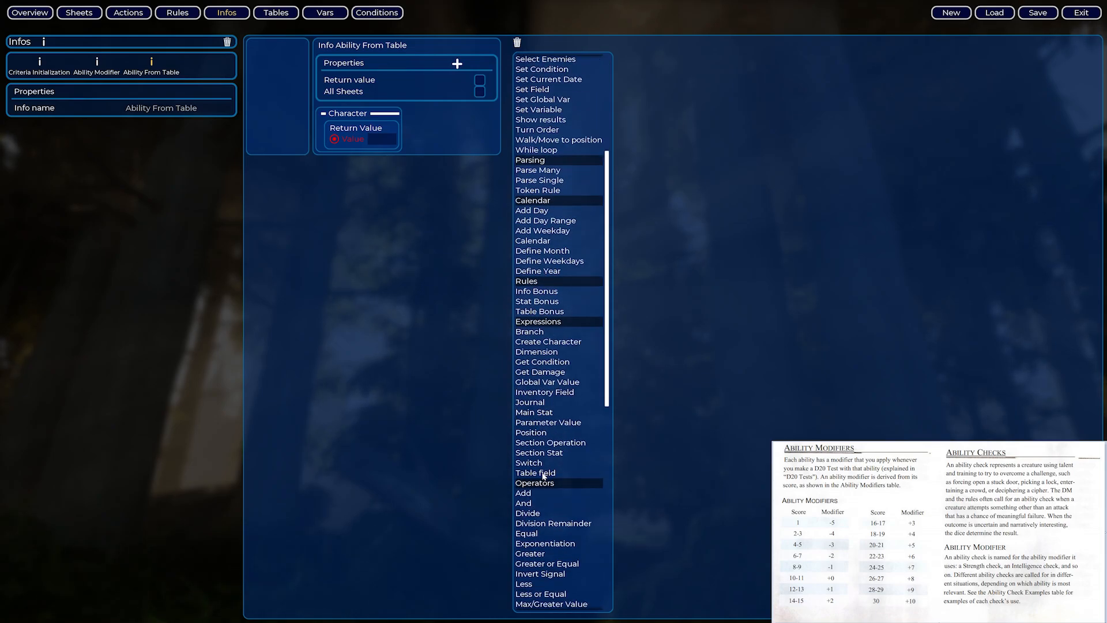
{"action": "left_click_drag", "start_coordinate": [543, 475], "coordinate": [338, 142]}
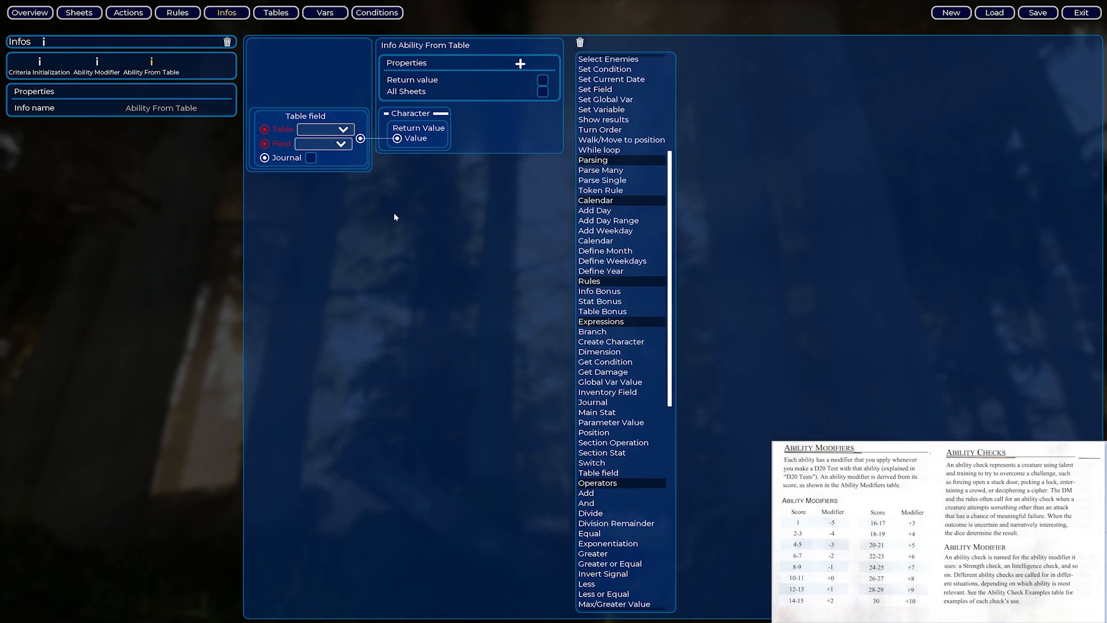
{"action": "left_click", "coordinate": [343, 129]}
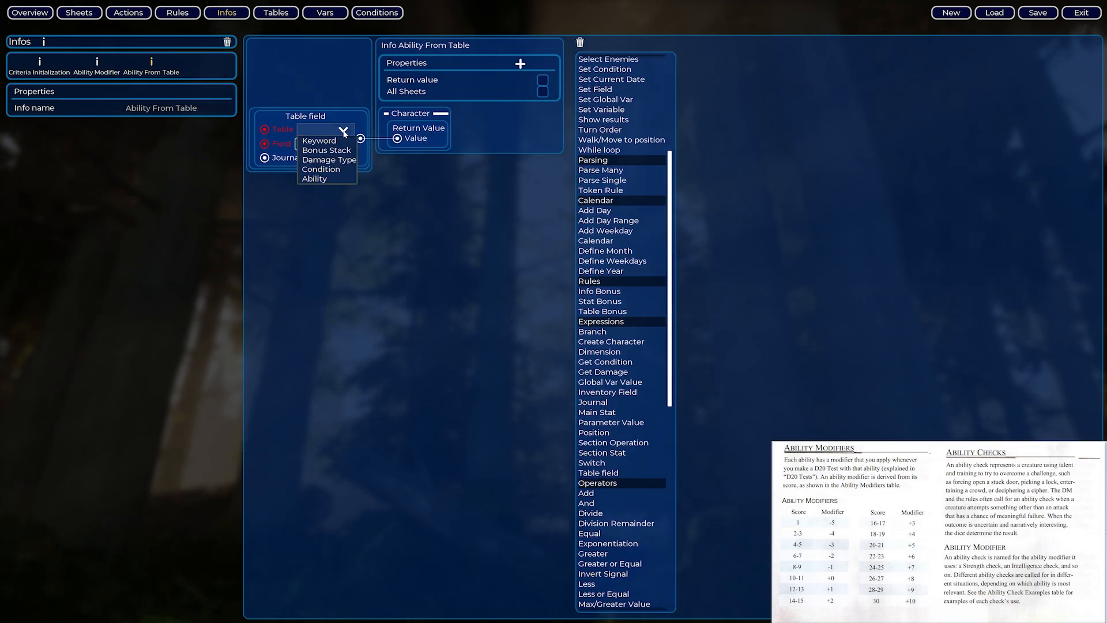
{"action": "left_click", "coordinate": [333, 179]}
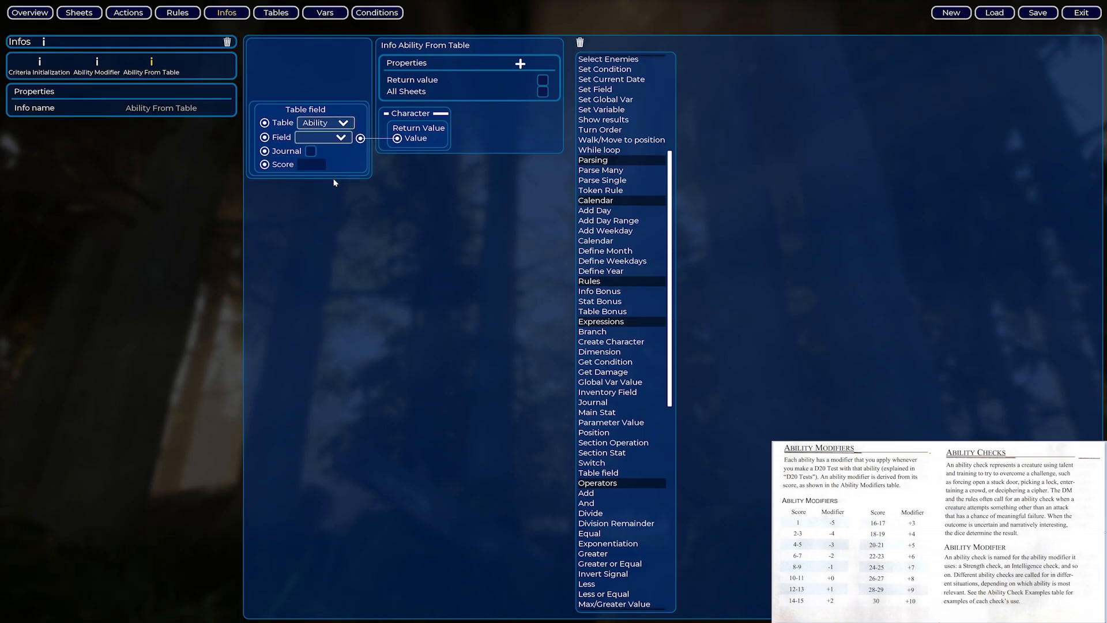
{"action": "left_click", "coordinate": [341, 138]}
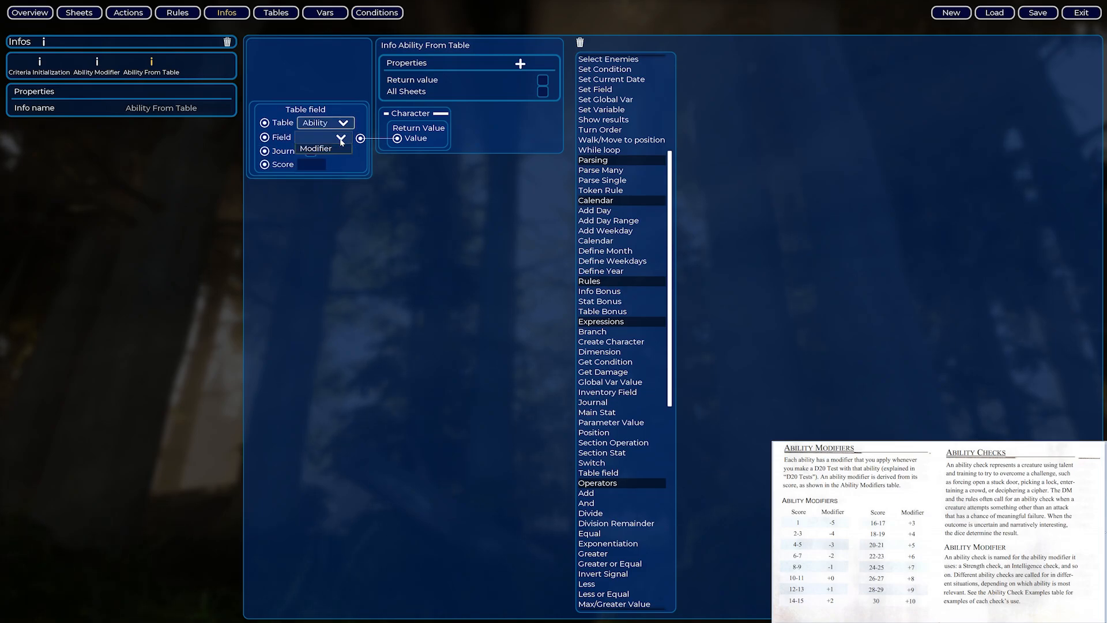
{"action": "left_click", "coordinate": [339, 148]}
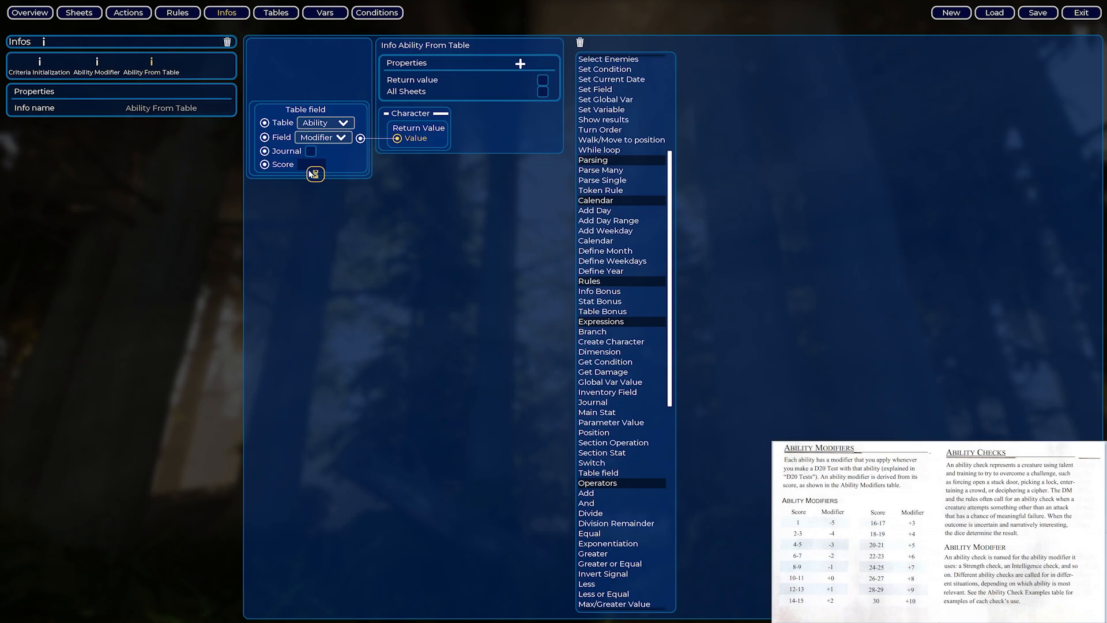
Step: Connect a Main Stat expression to the Score input of the Table field expression and check its available field names
{"action": "left_click_drag", "start_coordinate": [264, 165], "coordinate": [265, 164]}
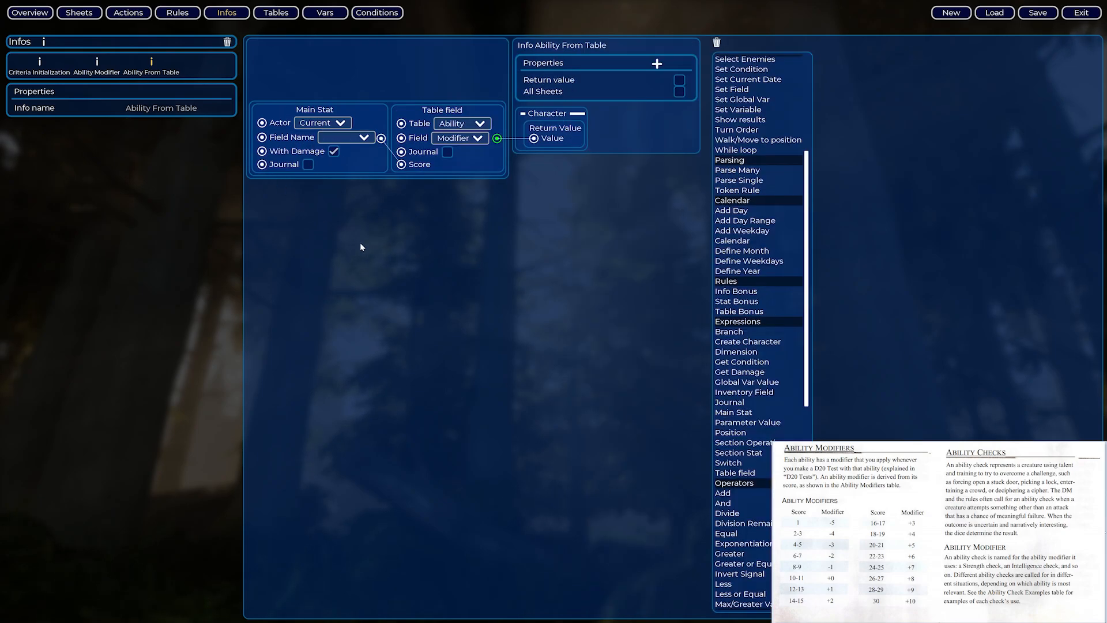
{"action": "left_click", "coordinate": [365, 139]}
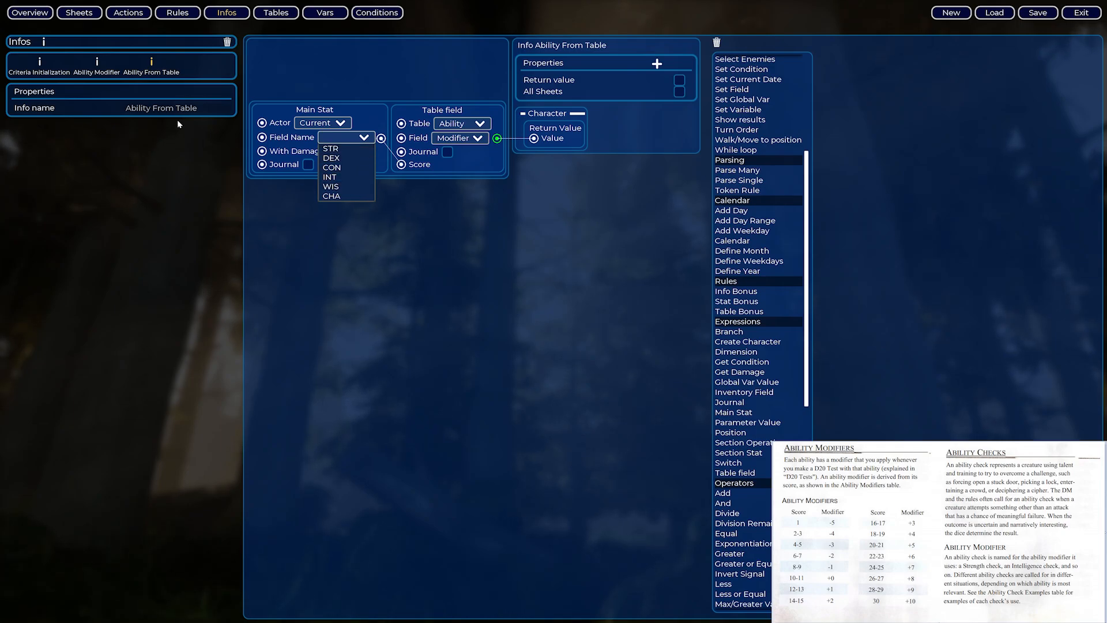
{"action": "left_click", "coordinate": [402, 283]}
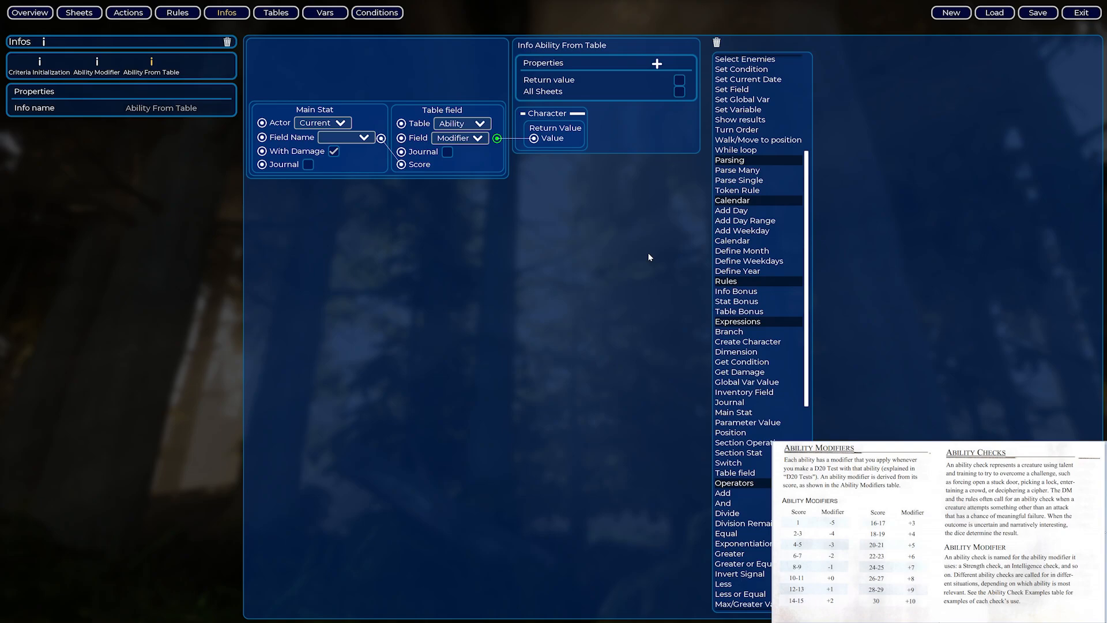
Step: Add a Text parameter named "Ability" to the Ability From Table info and enable its return value
{"action": "left_click", "coordinate": [656, 64]}
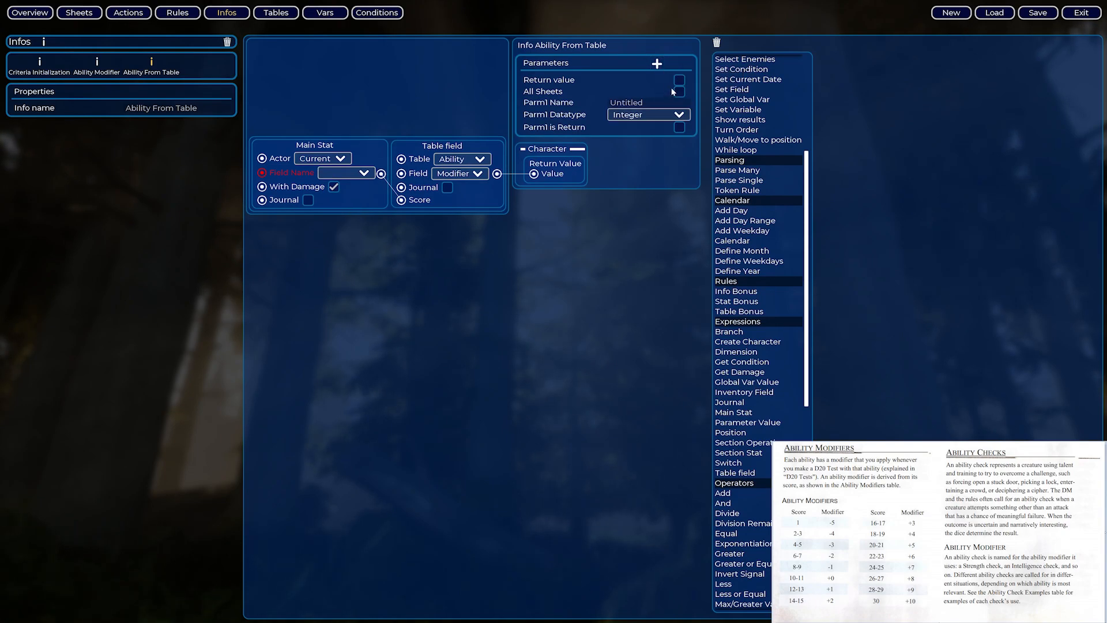
{"action": "left_click", "coordinate": [680, 80]}
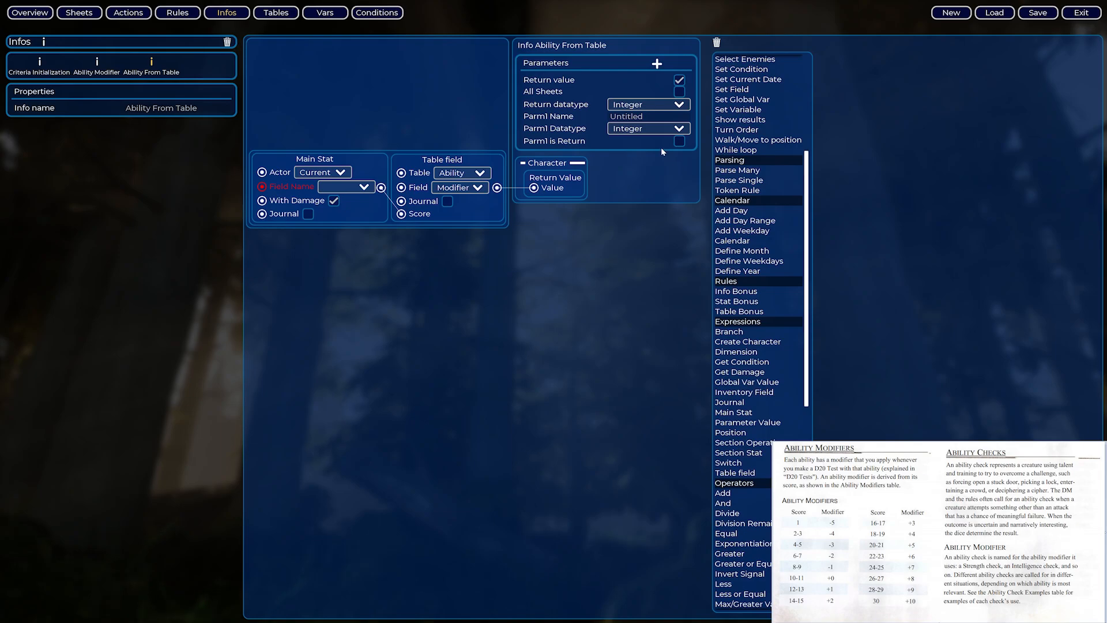
{"action": "left_click", "coordinate": [626, 117]}
{"action": "type", "text": "Abilit"}
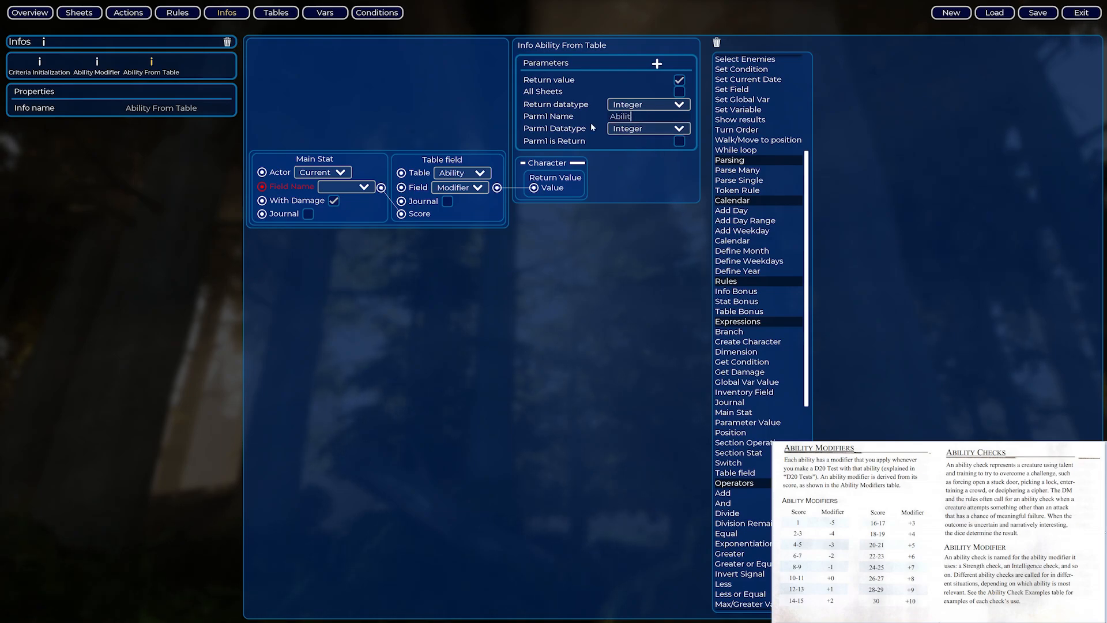
{"action": "type", "text": "y"}
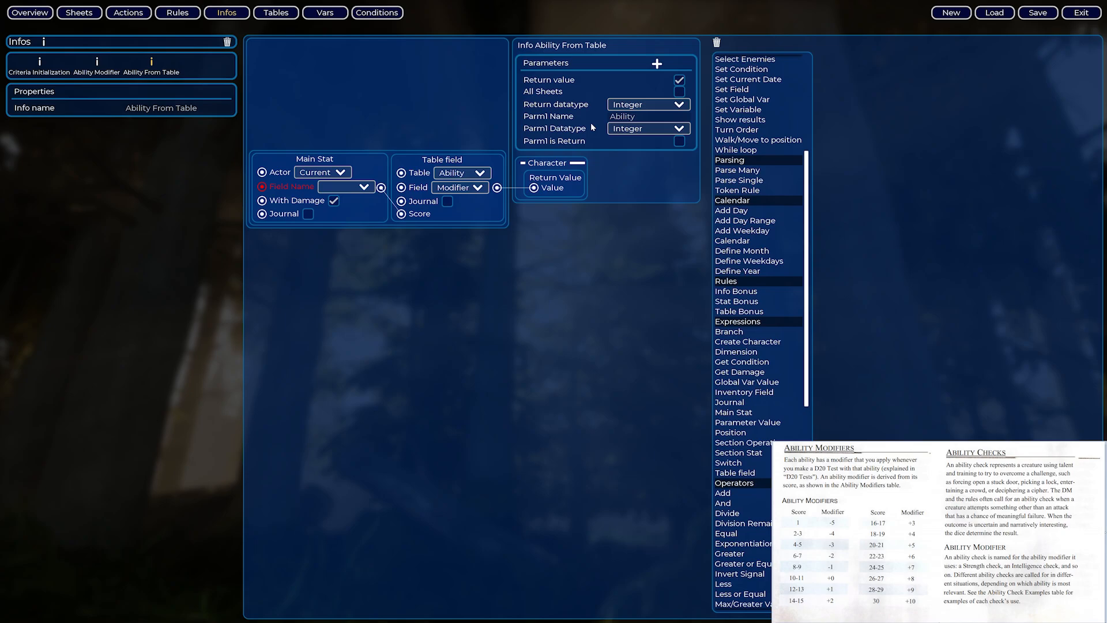
{"action": "left_click", "coordinate": [634, 129]}
{"action": "left_click", "coordinate": [637, 179]}
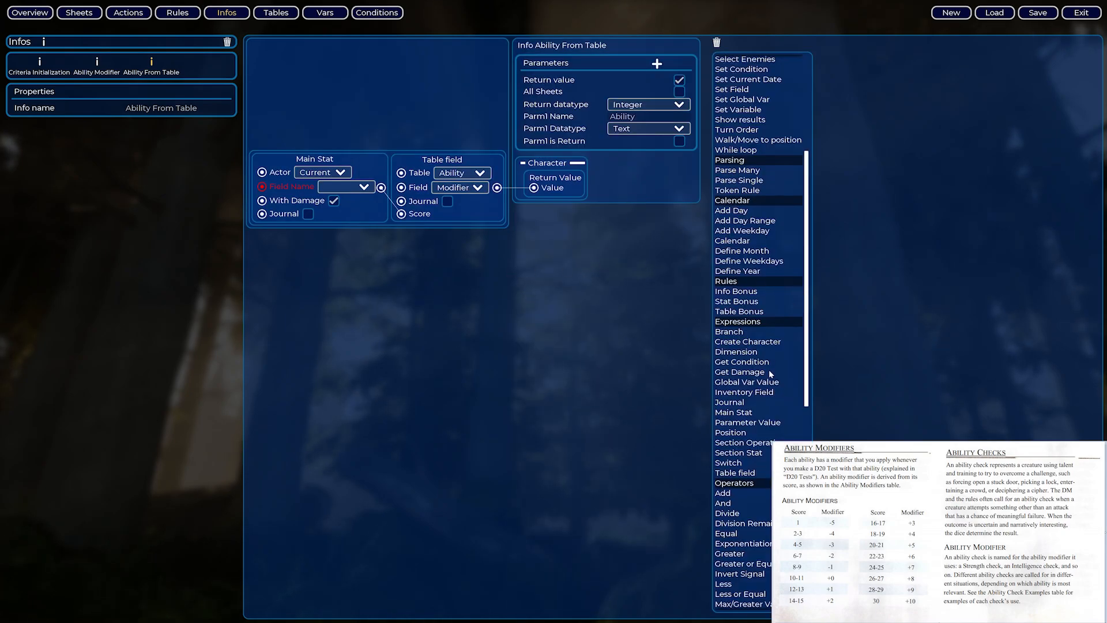
Step: Connect a Parameter Value expression to Main Stat's Field Name and set its parameter to Ability
{"action": "left_click_drag", "start_coordinate": [755, 427], "coordinate": [263, 189]}
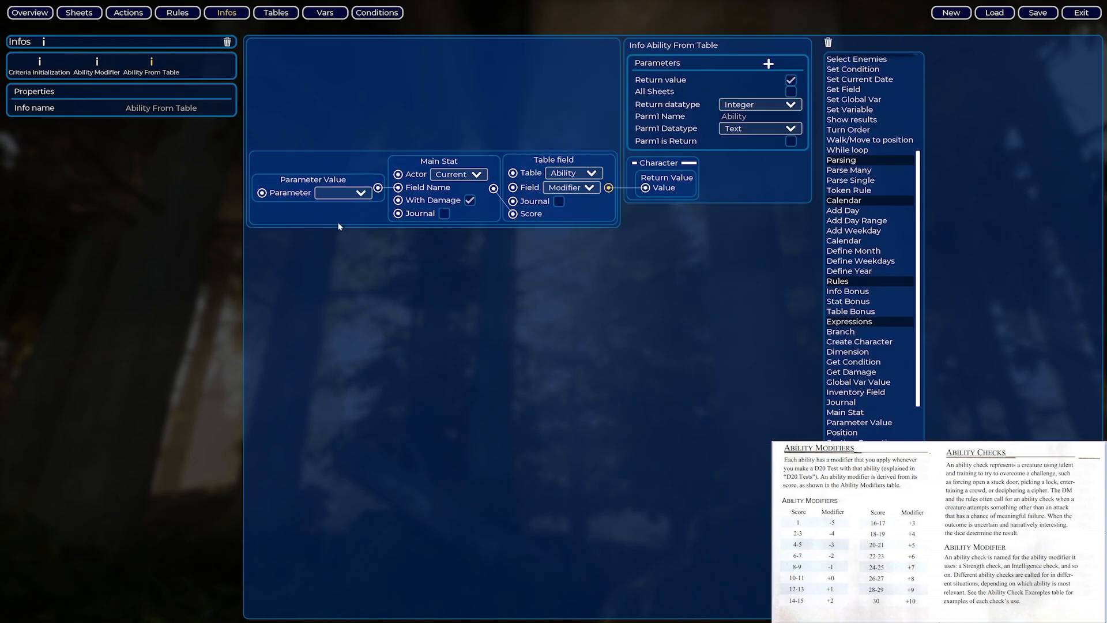
{"action": "left_click", "coordinate": [361, 194]}
{"action": "left_click", "coordinate": [346, 205]}
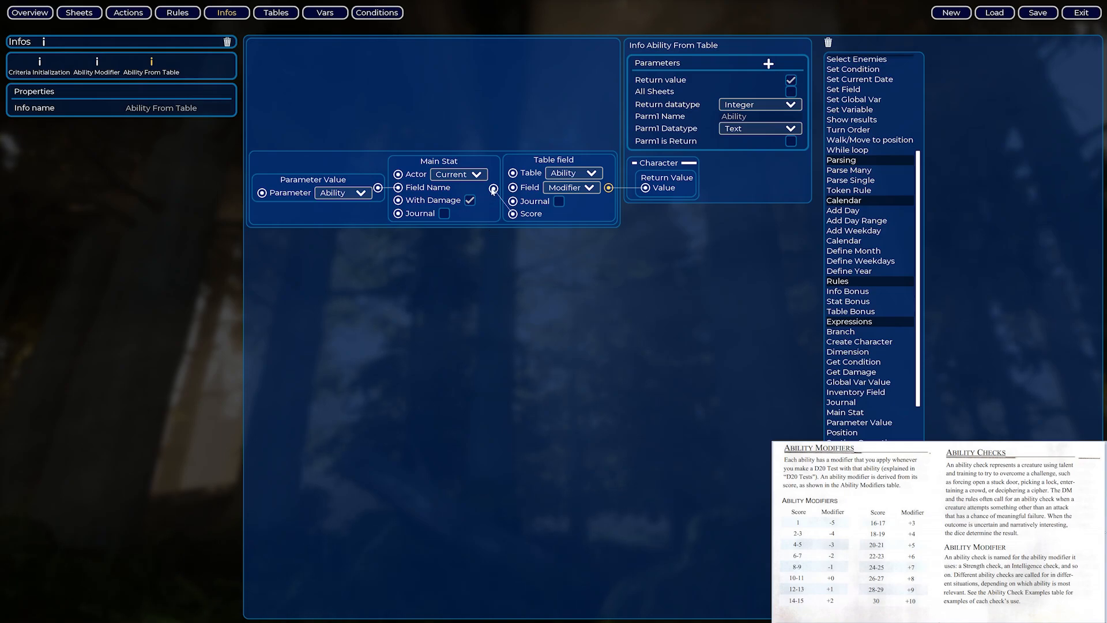
Step: Review the Main Stat and Parameter Value expressions alongside the ability fields defined in the Character sheet
{"action": "left_click", "coordinate": [449, 163]}
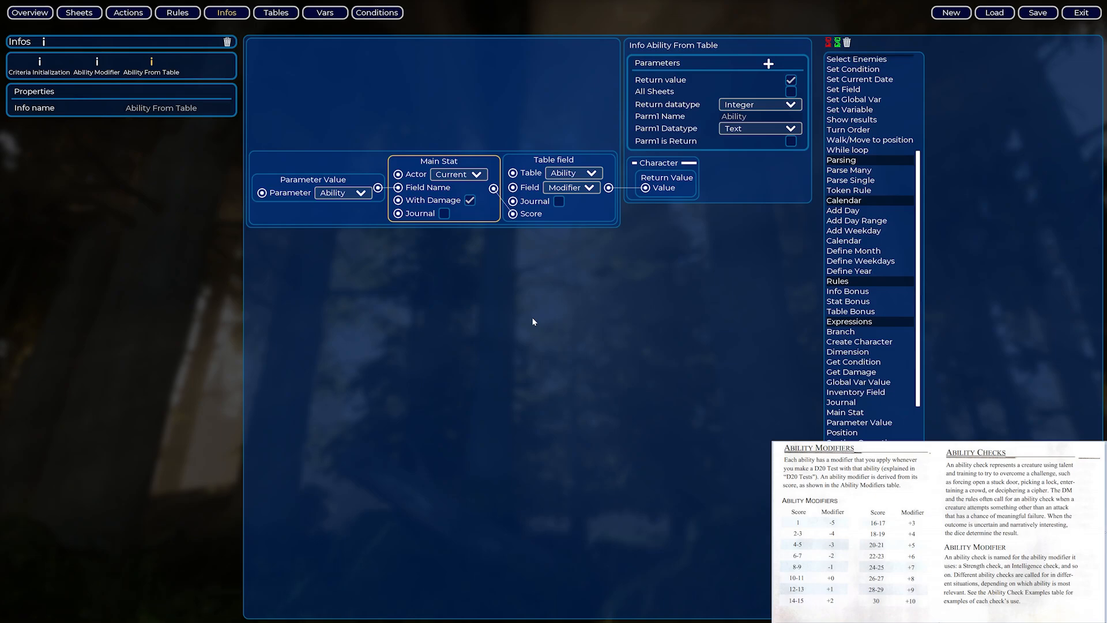
{"action": "left_click", "coordinate": [306, 181]}
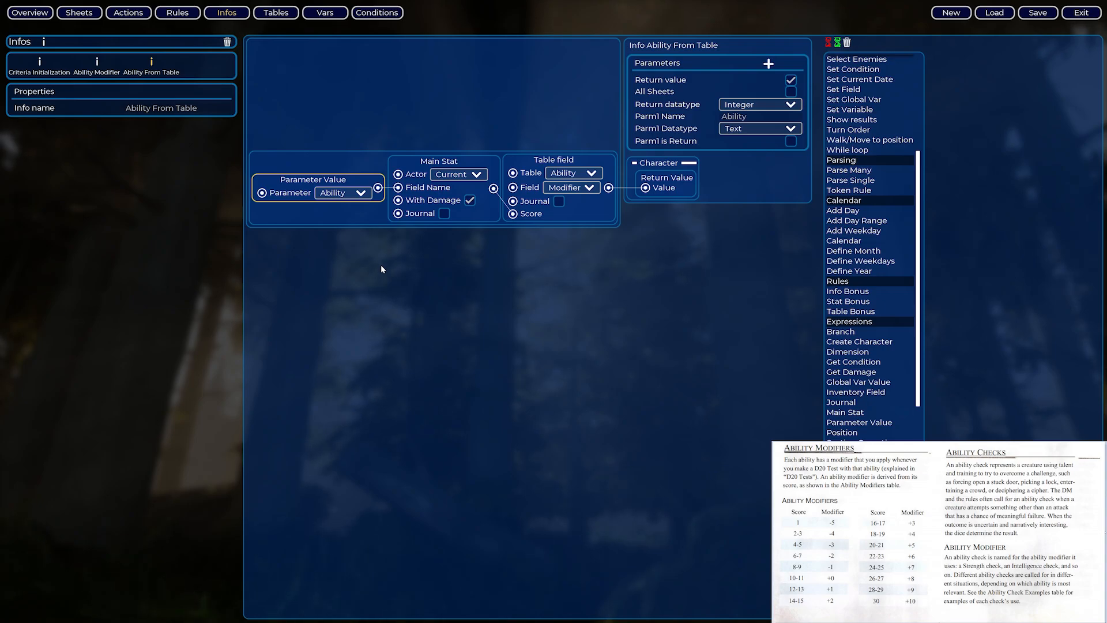
{"action": "left_click", "coordinate": [445, 166]}
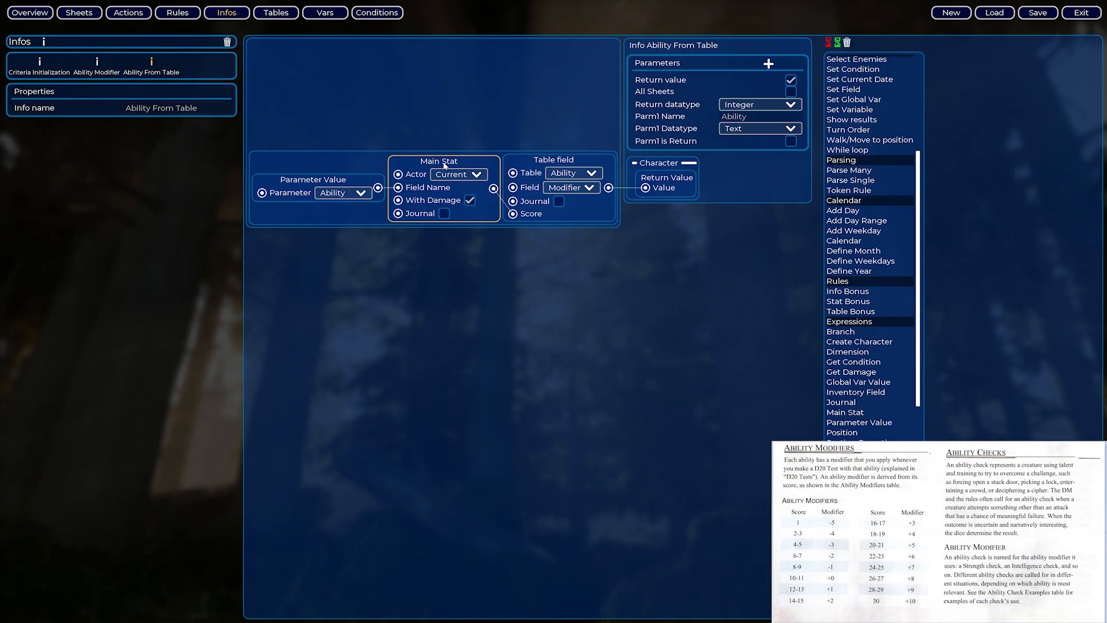
{"action": "left_click", "coordinate": [79, 12]}
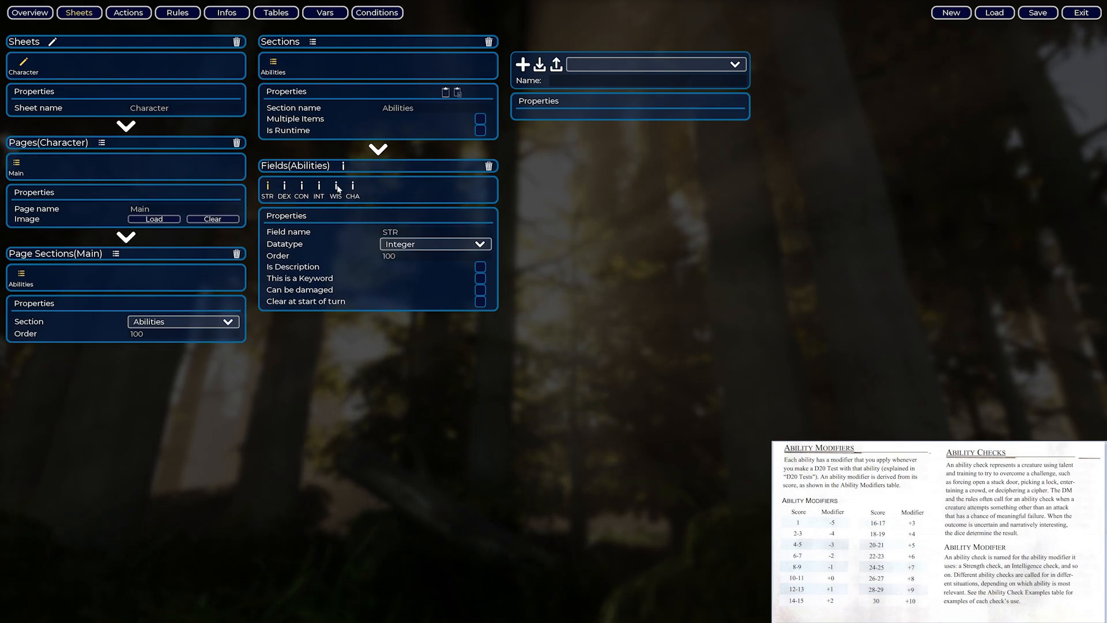
{"action": "left_click", "coordinate": [226, 12]}
{"action": "left_click", "coordinate": [150, 62]}
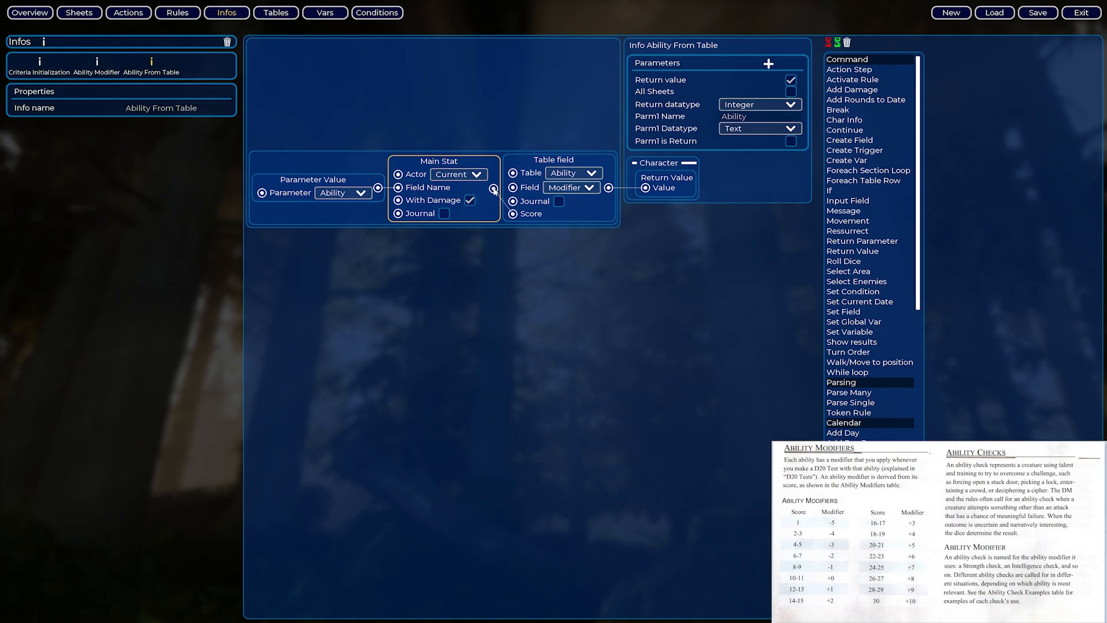
Step: Load the most recently modified .c2char character file in the Sheets section and inspect its CON score
{"action": "left_click", "coordinate": [79, 12]}
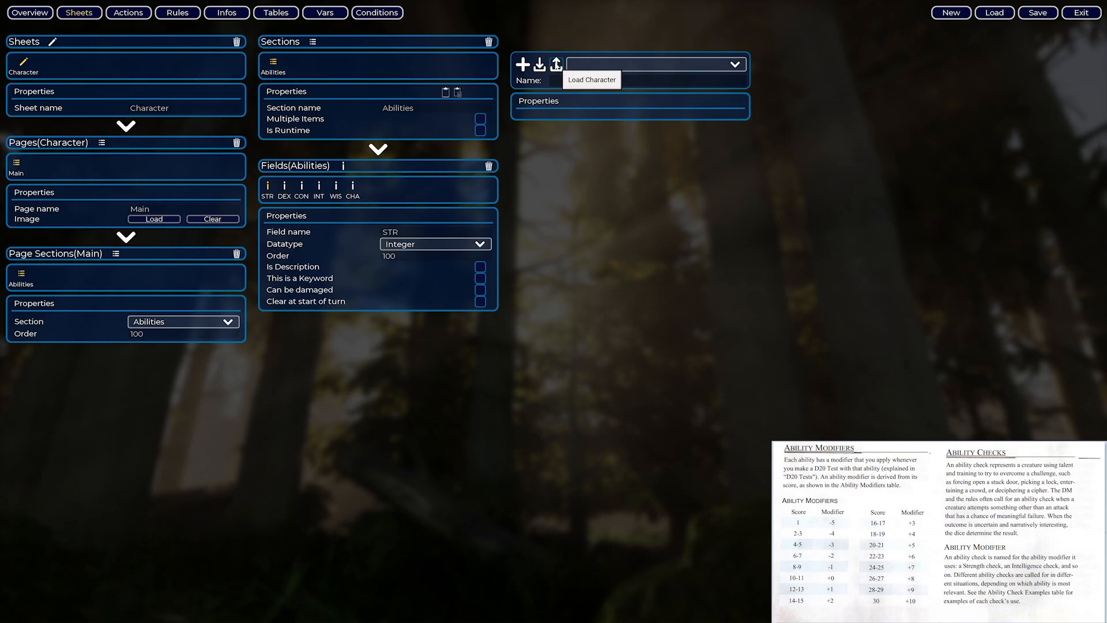
{"action": "left_click", "coordinate": [557, 64]}
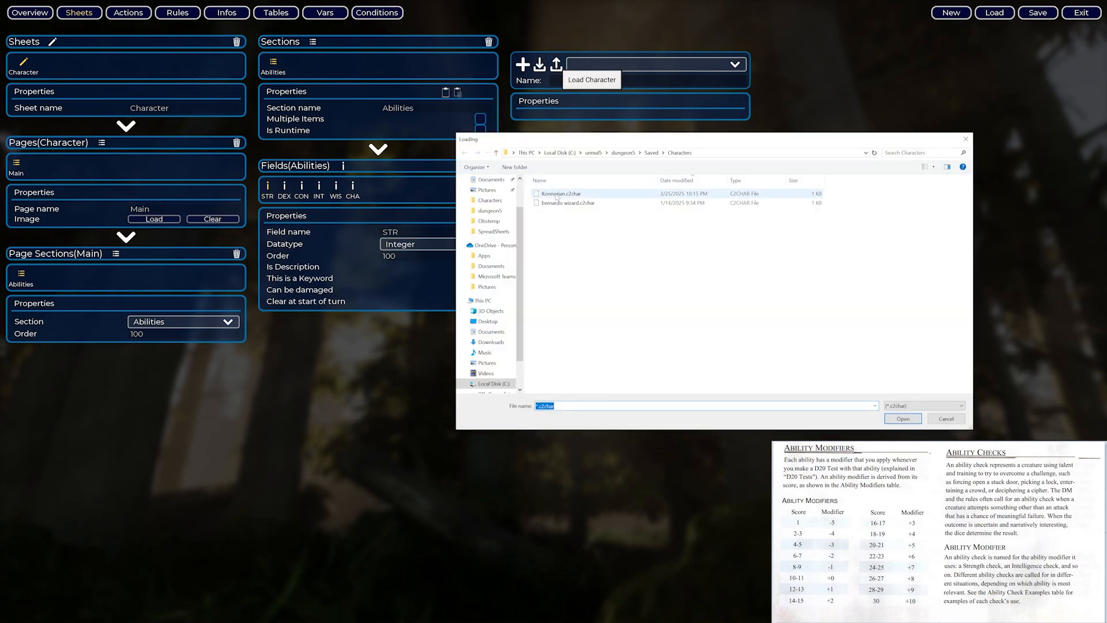
{"action": "double_click", "coordinate": [559, 195]}
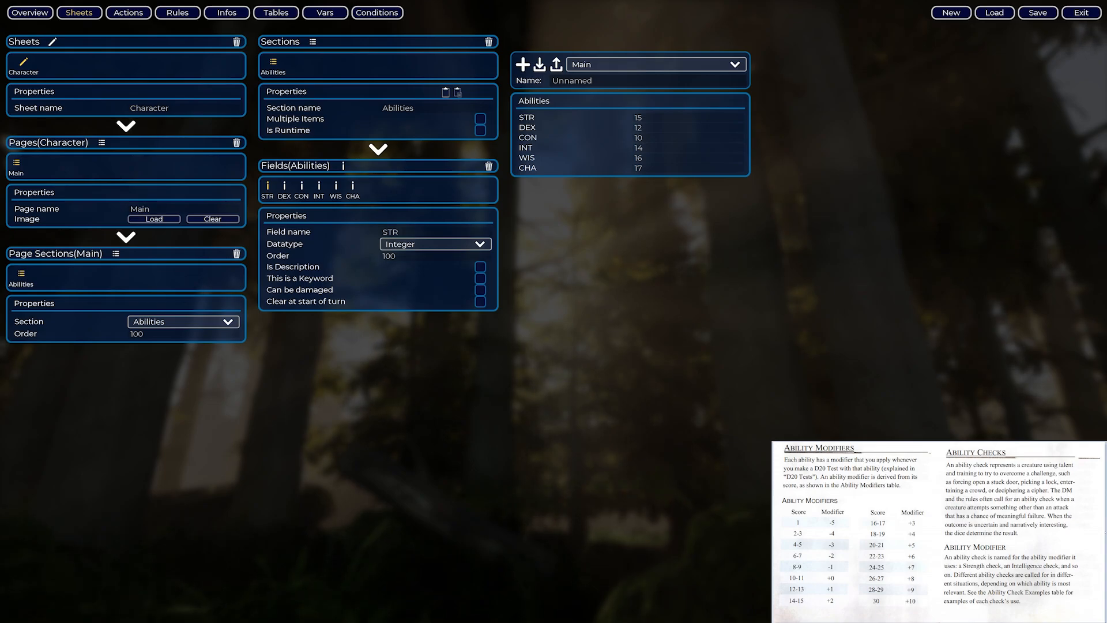
{"action": "left_click", "coordinate": [638, 138]}
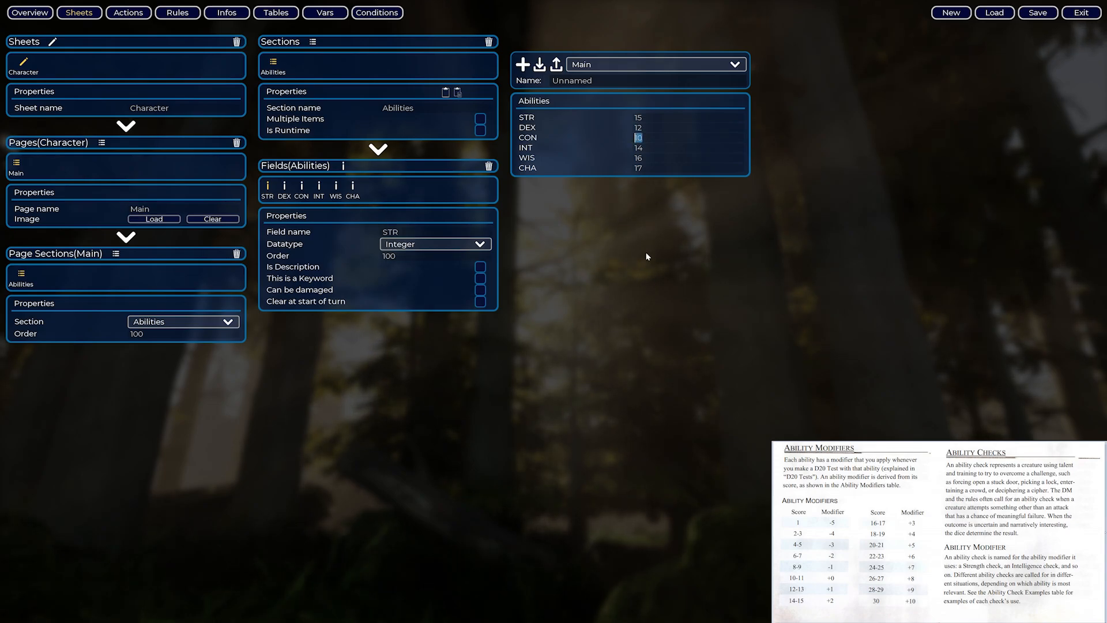
Step: Review the Table field expression in Ability From Table and view the Ability table entries for scores 10 and 15
{"action": "left_click", "coordinate": [226, 13]}
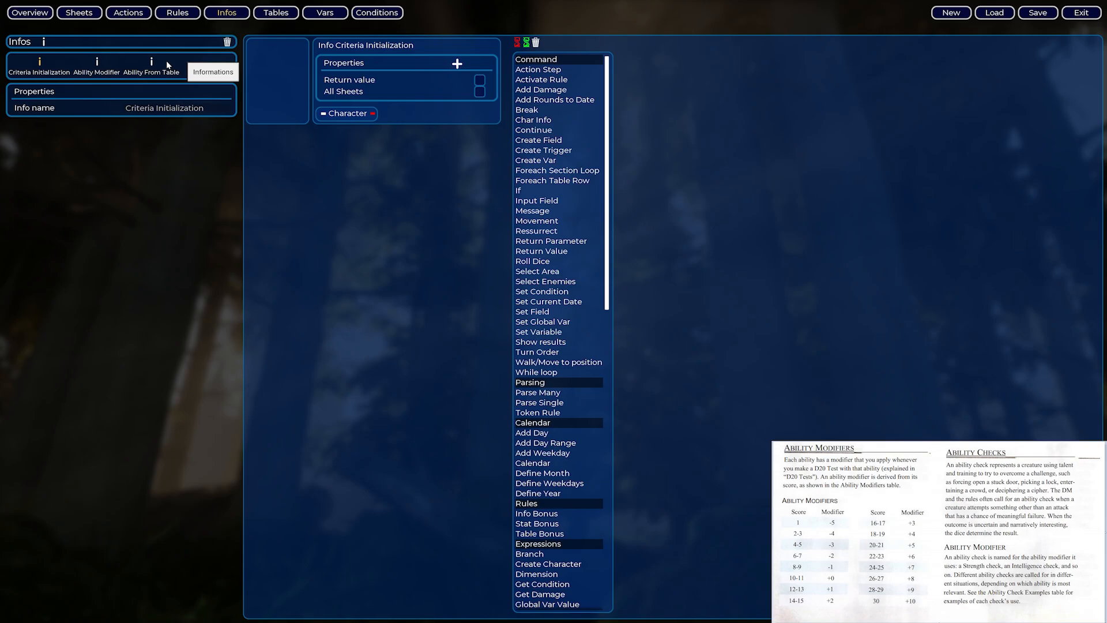
{"action": "left_click", "coordinate": [150, 64]}
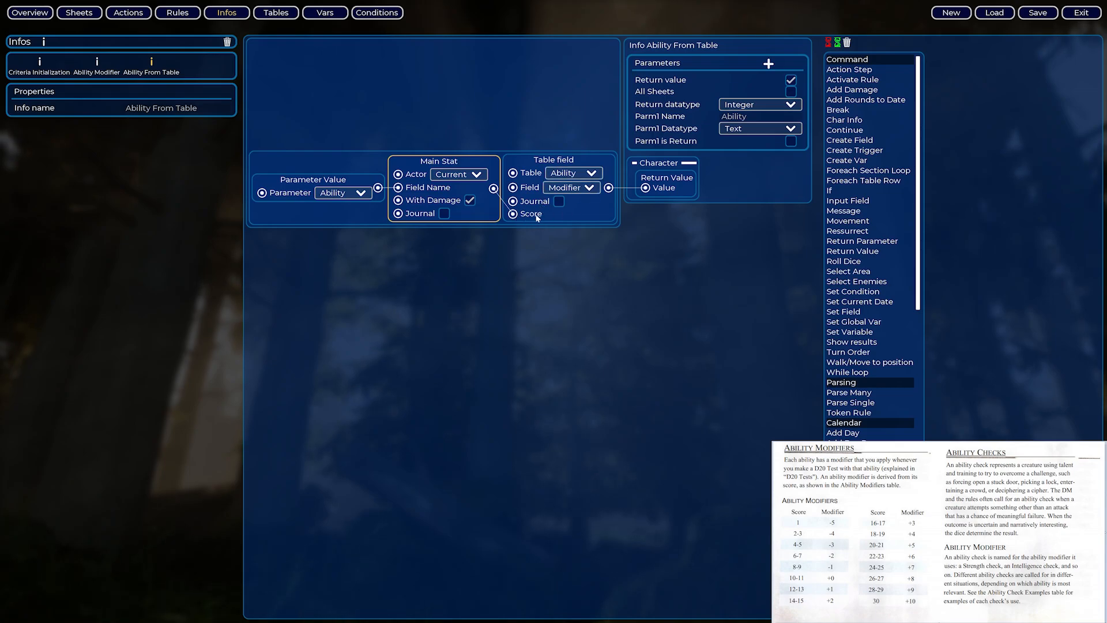
{"action": "left_click", "coordinate": [552, 161]}
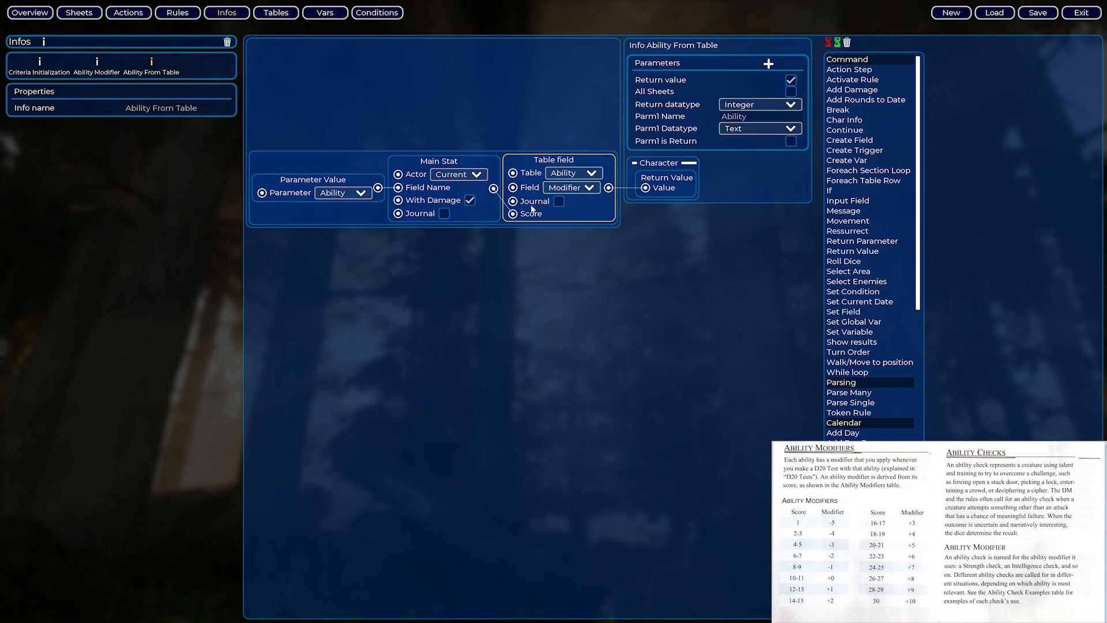
{"action": "left_click", "coordinate": [275, 14]}
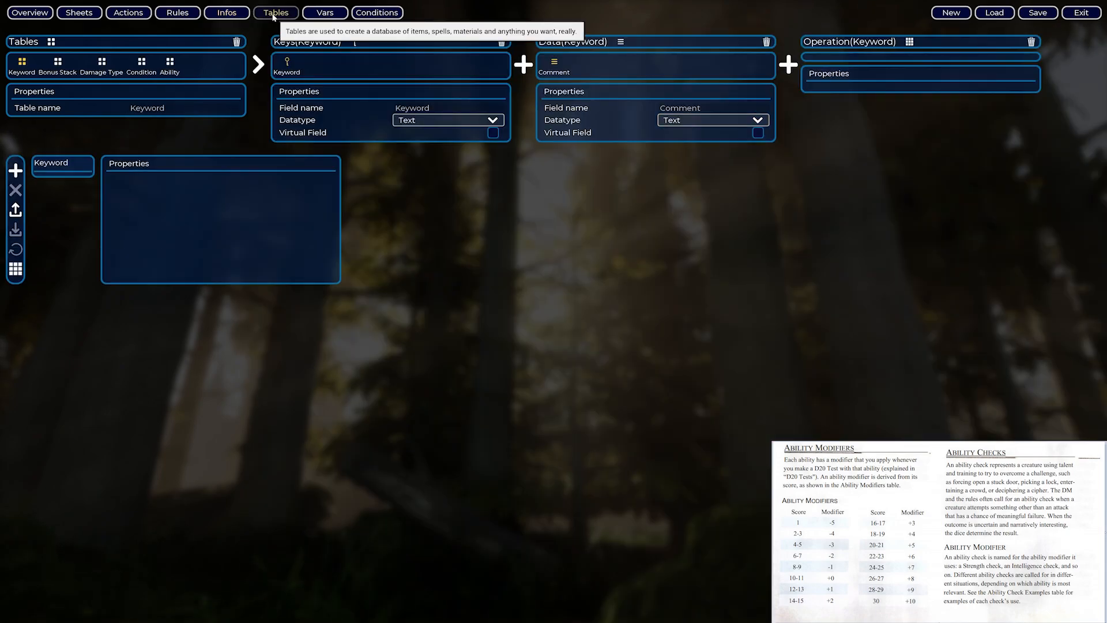
{"action": "left_click", "coordinate": [170, 64]}
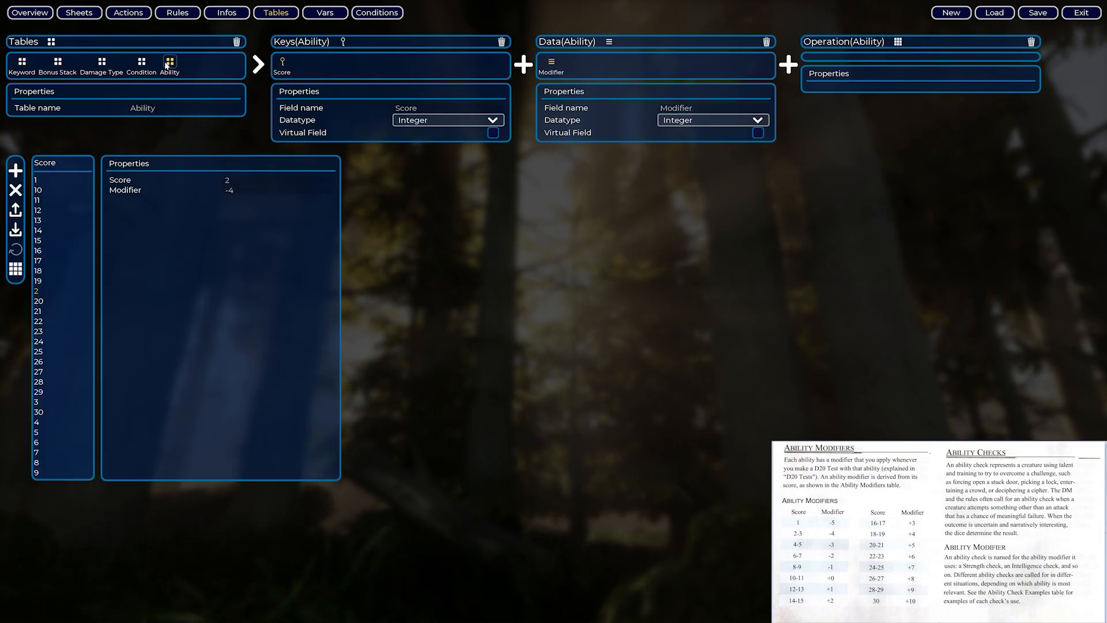
{"action": "left_click", "coordinate": [38, 191]}
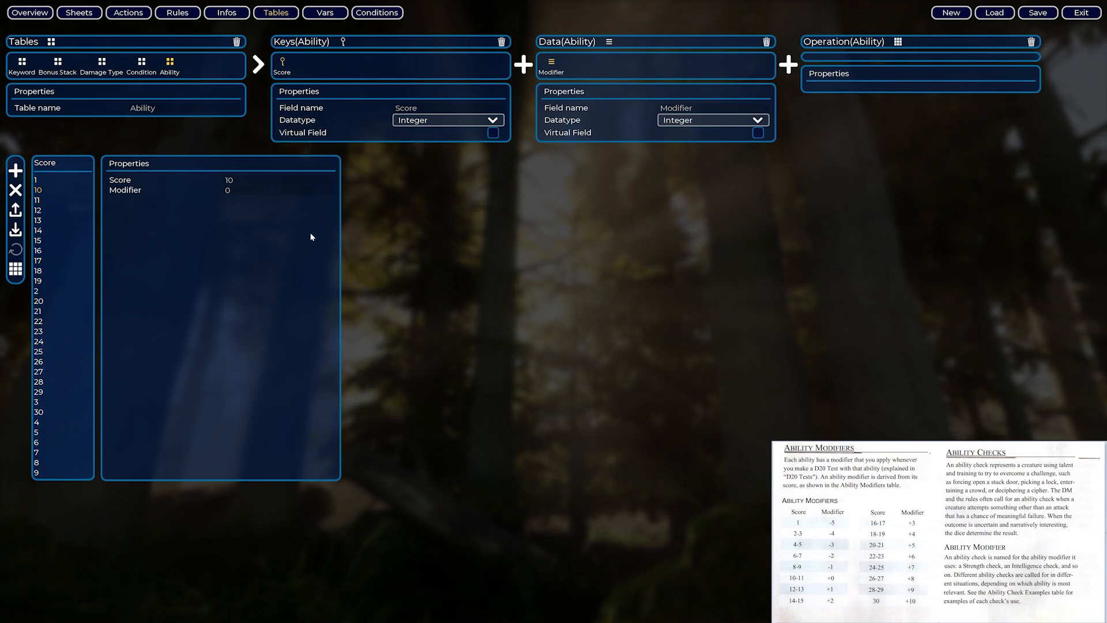
{"action": "left_click", "coordinate": [37, 241]}
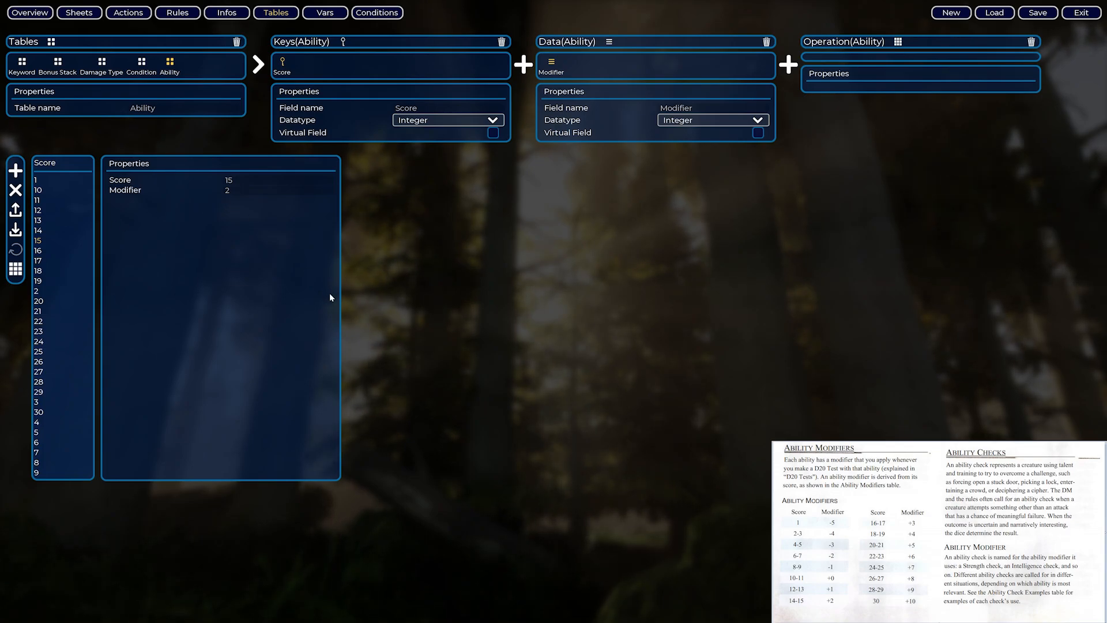
Step: Compare the expression chain of the Ability From Table info with that of the Ability Modifier info
{"action": "left_click", "coordinate": [226, 12]}
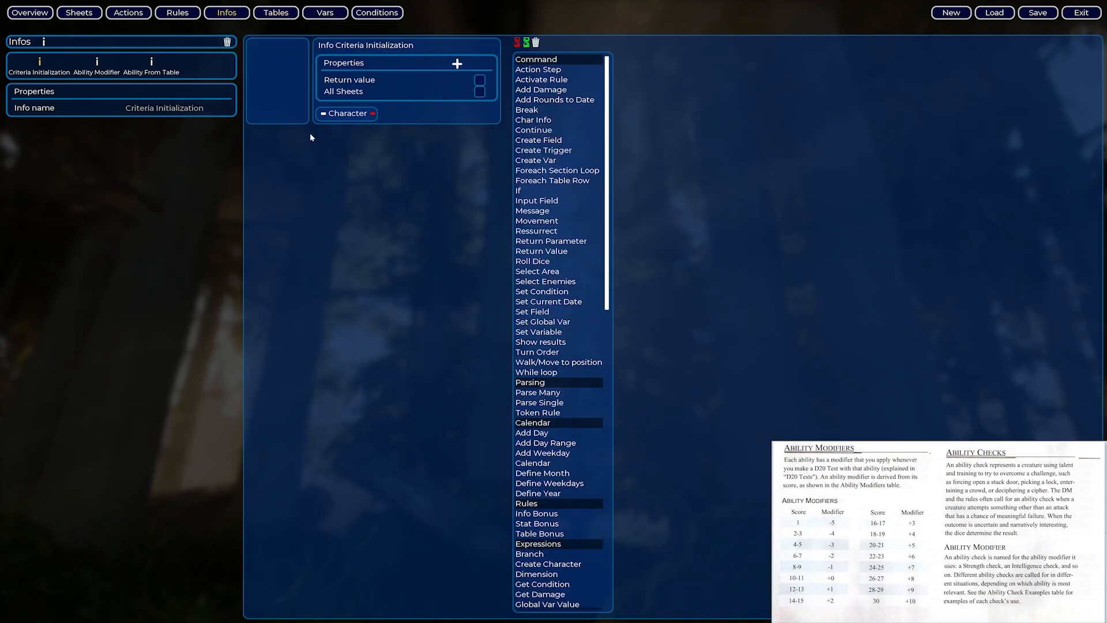
{"action": "left_click", "coordinate": [151, 63]}
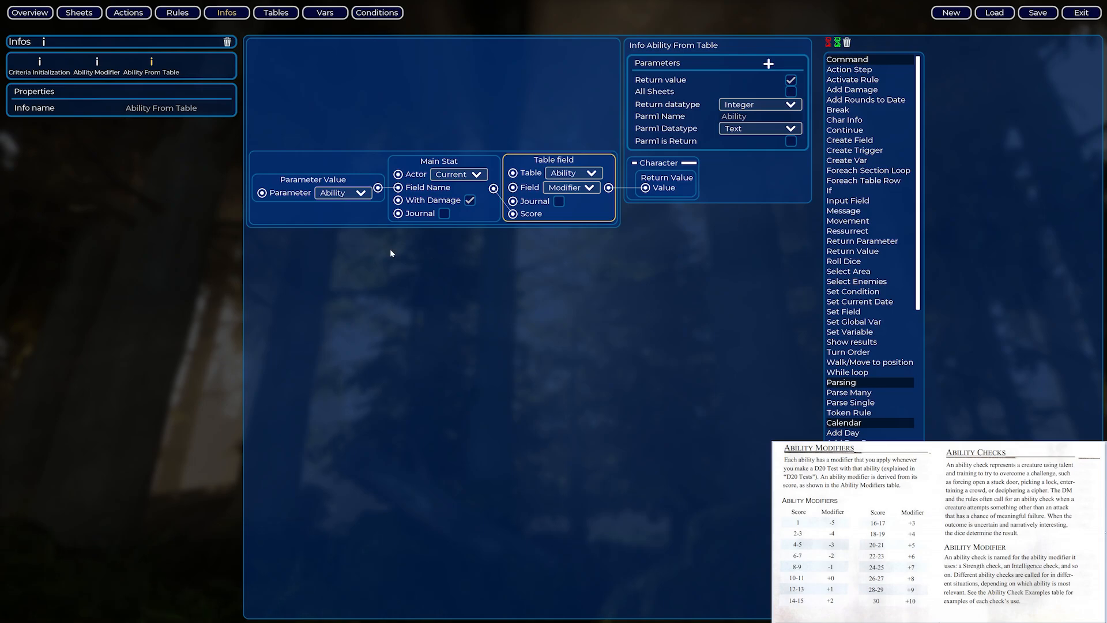
{"action": "left_click", "coordinate": [97, 62]}
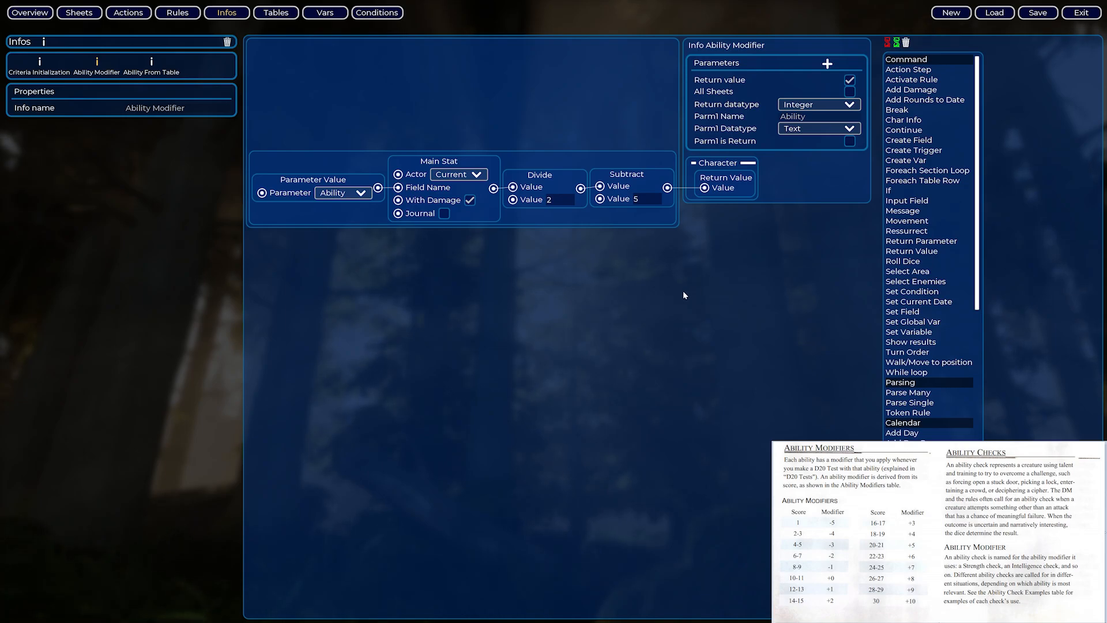
{"action": "left_click", "coordinate": [151, 63]}
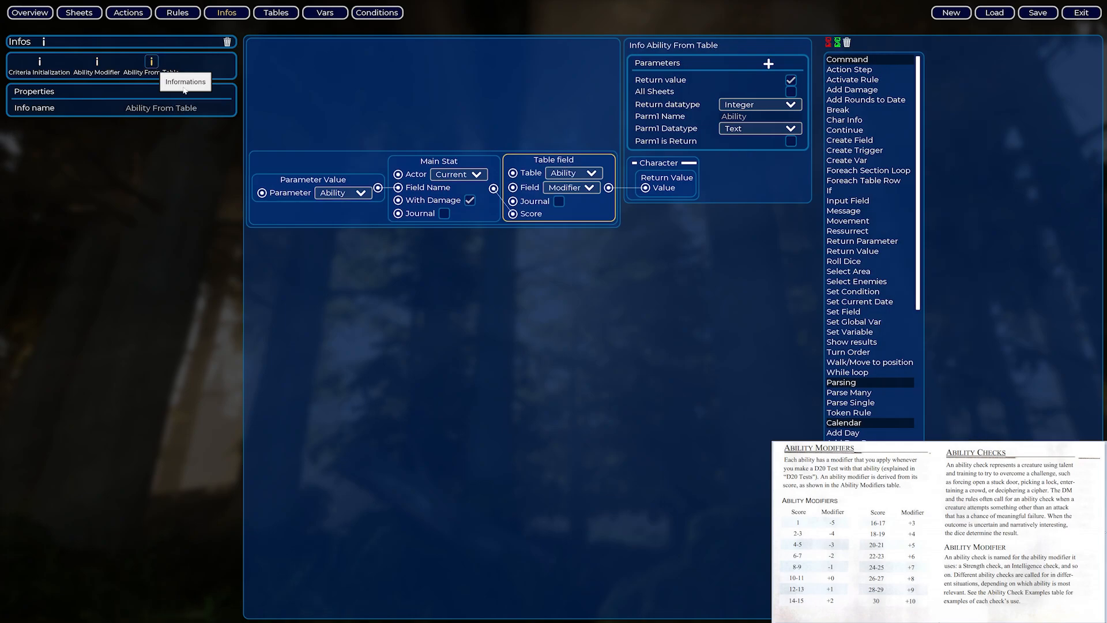